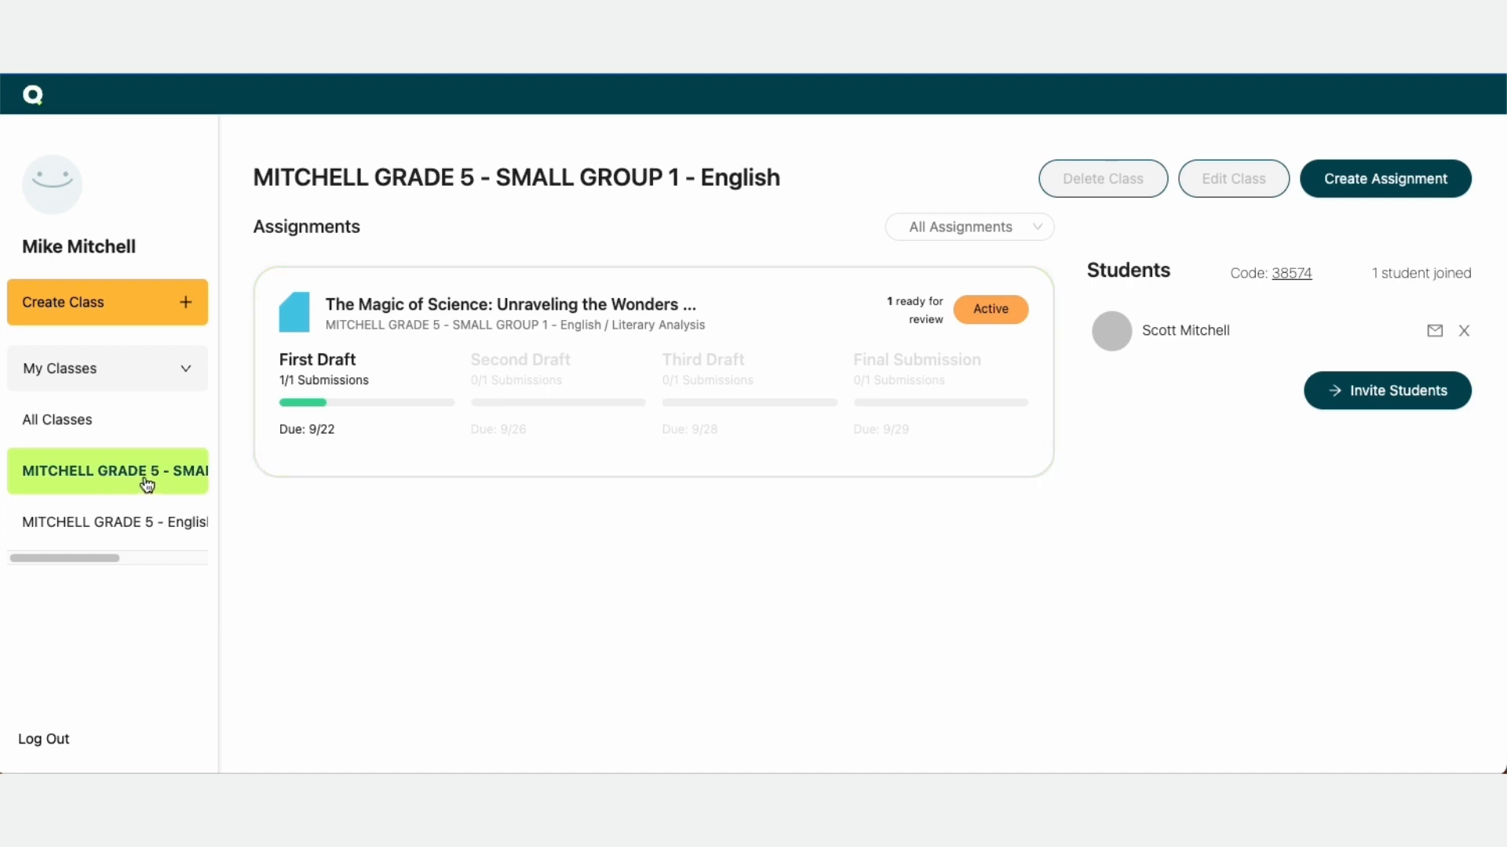
Switch to the Grade 5 Small Group 1 English class and open the assignment "The Magic of Science: Unraveling the Wonders..."
{"action": "left_click", "coordinate": [149, 523]}
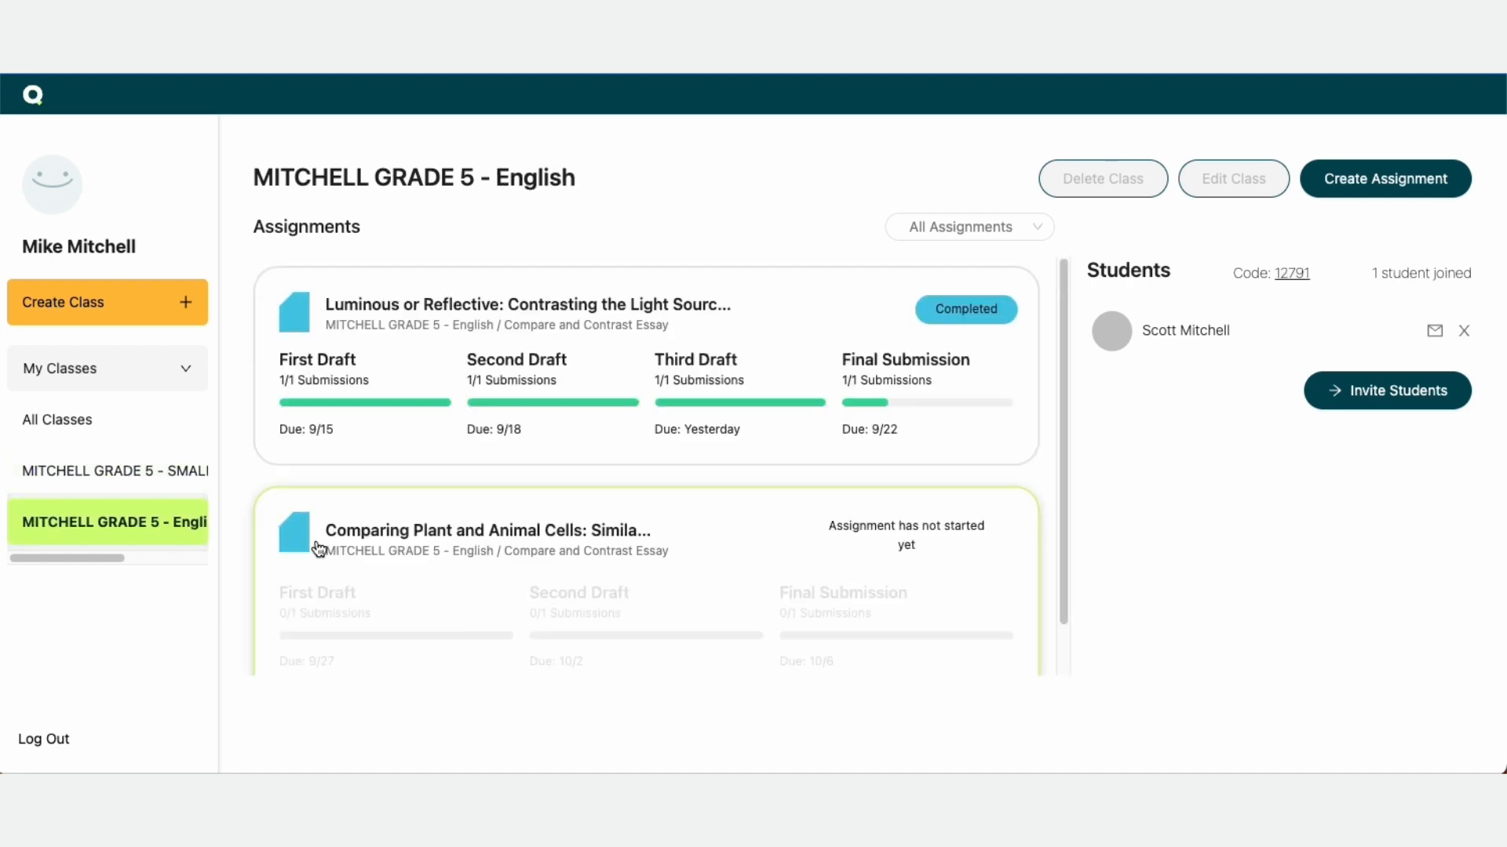
{"action": "left_click", "coordinate": [104, 477]}
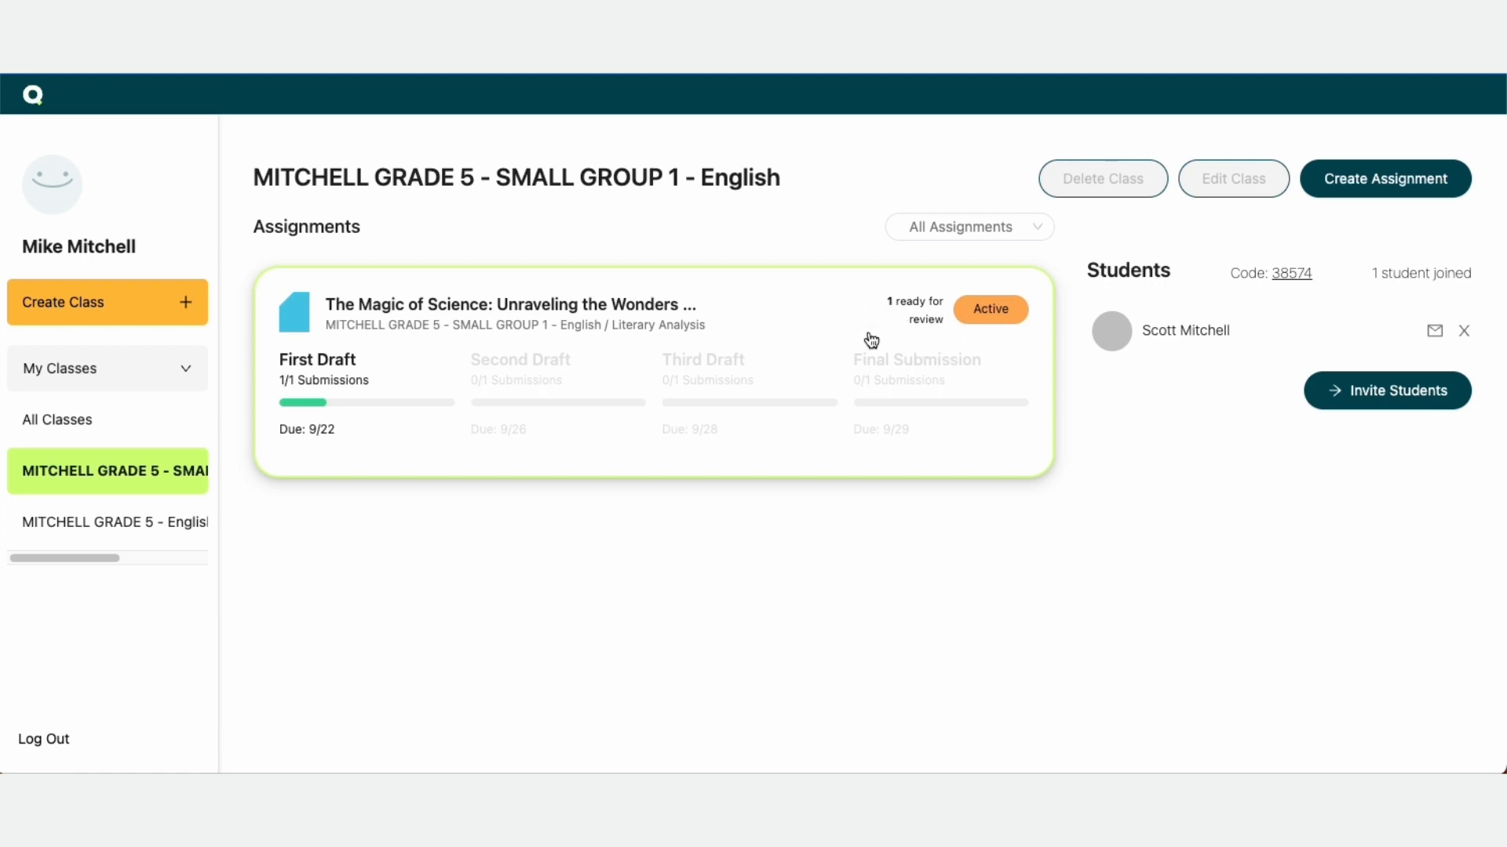
{"action": "left_click", "coordinate": [659, 309]}
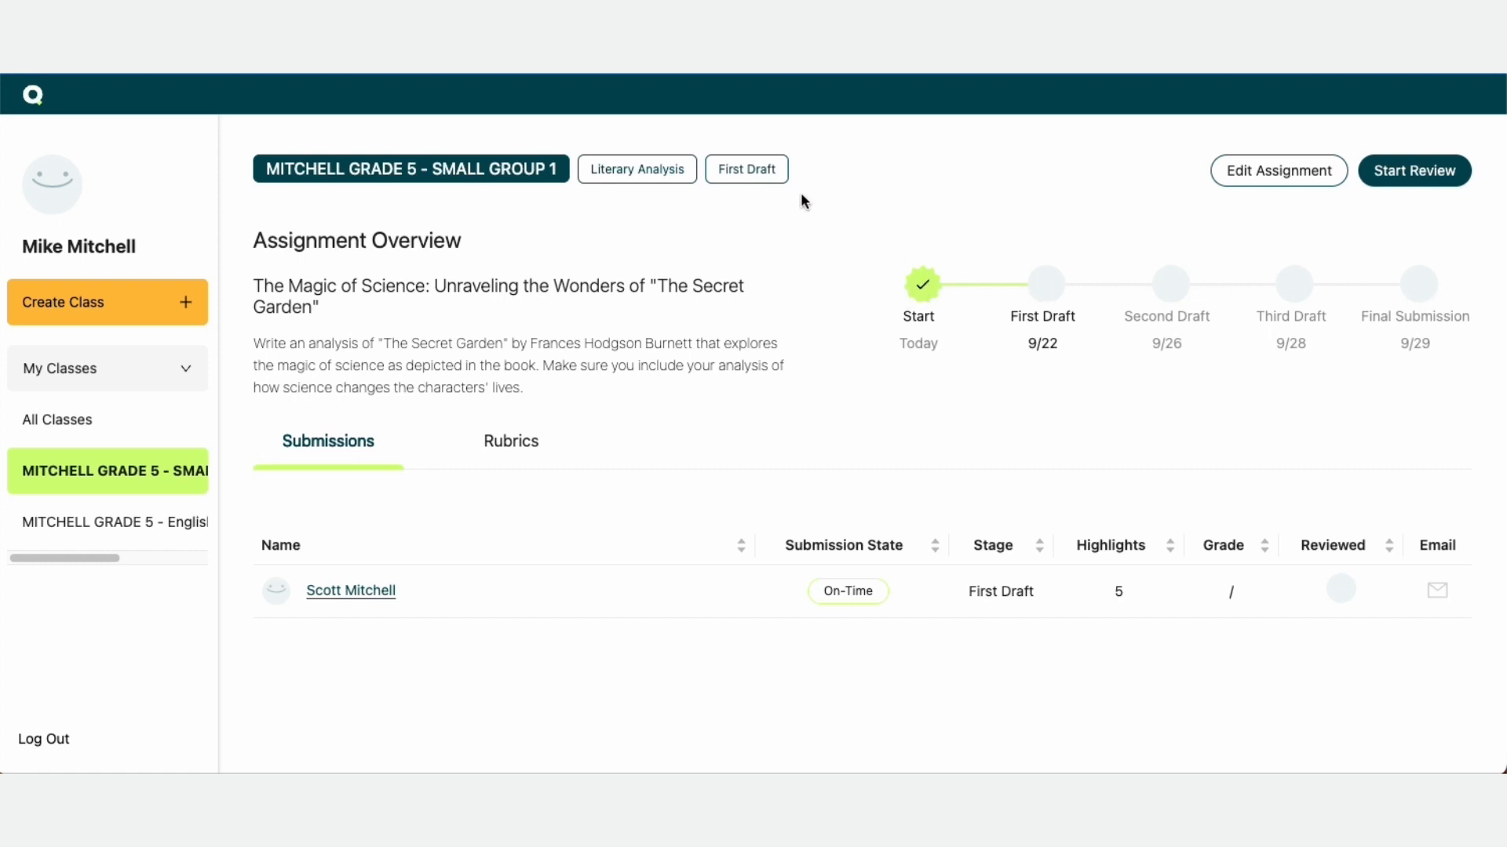
Review the assignment's rubric criteria and return to the list of submissions
{"action": "left_click", "coordinate": [532, 448]}
{"action": "scroll", "coordinate": [666, 632], "scroll_direction": "down", "scroll_amount": 1}
{"action": "scroll", "coordinate": [665, 632], "scroll_direction": "down", "scroll_amount": 6}
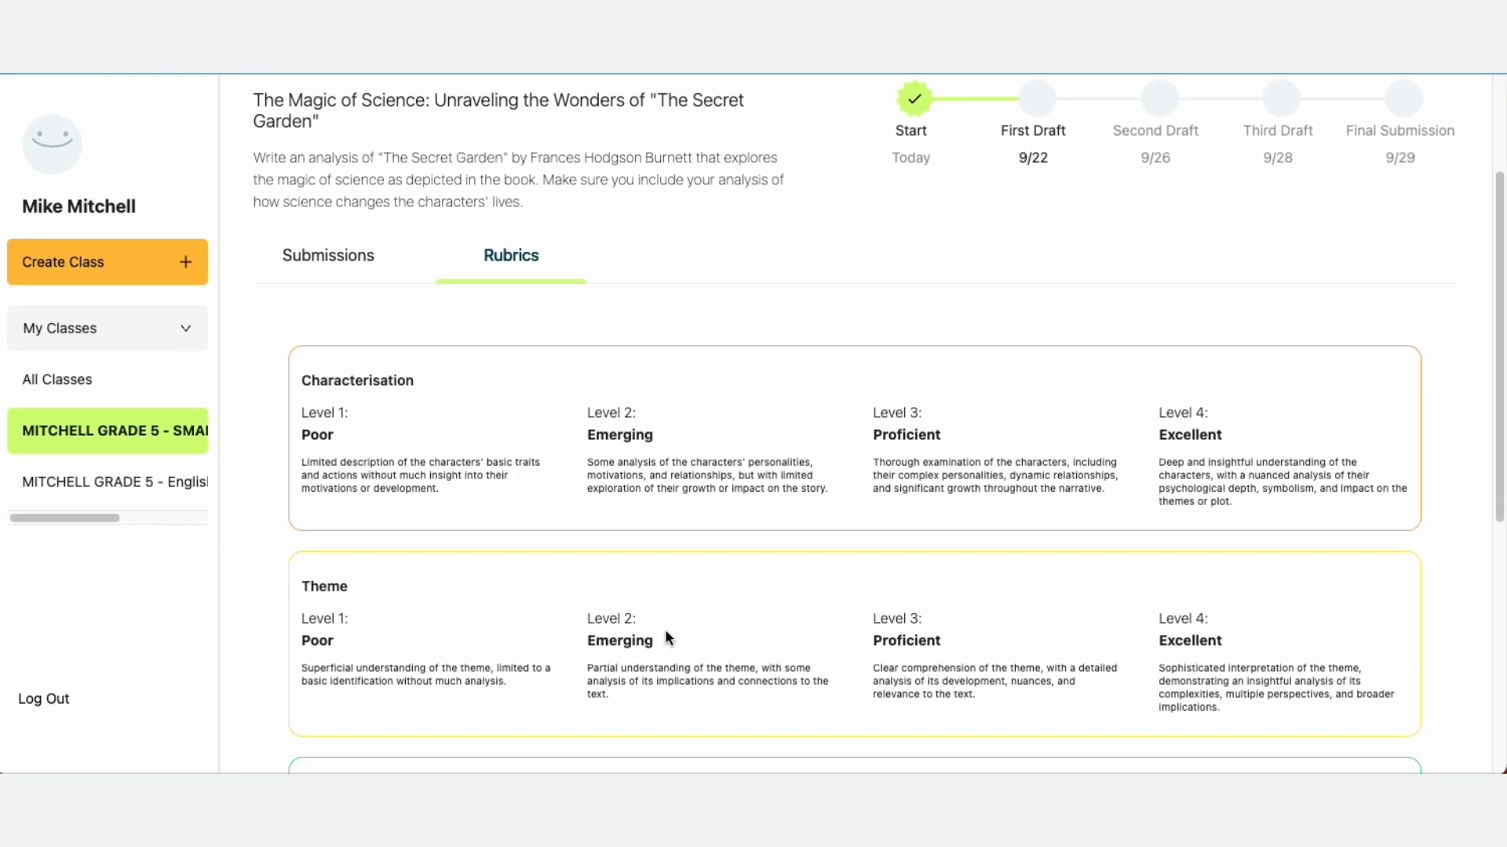
{"action": "scroll", "coordinate": [666, 628], "scroll_direction": "up", "scroll_amount": 8}
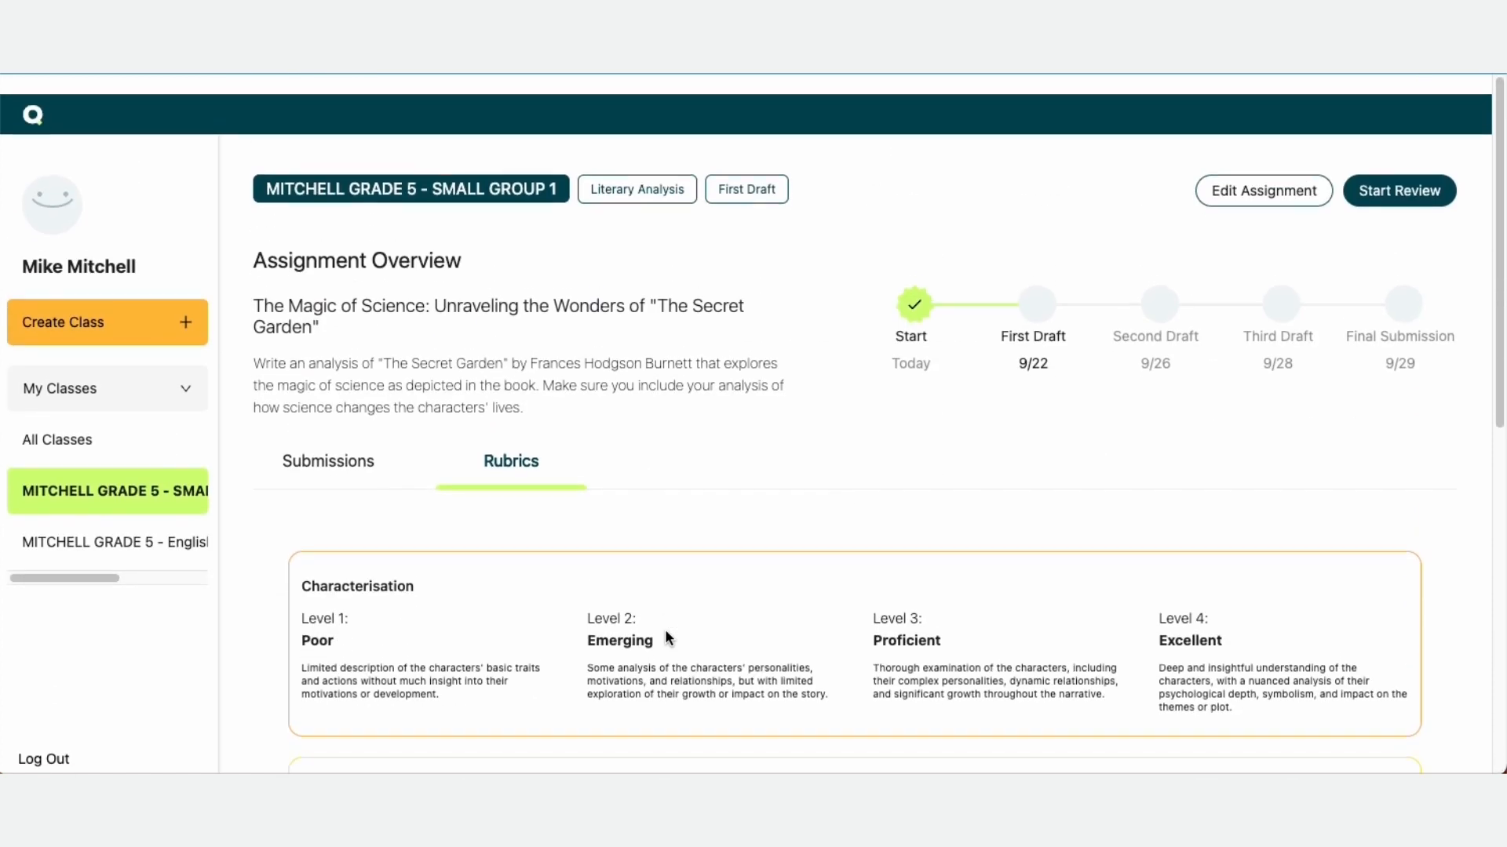
{"action": "left_click", "coordinate": [350, 446]}
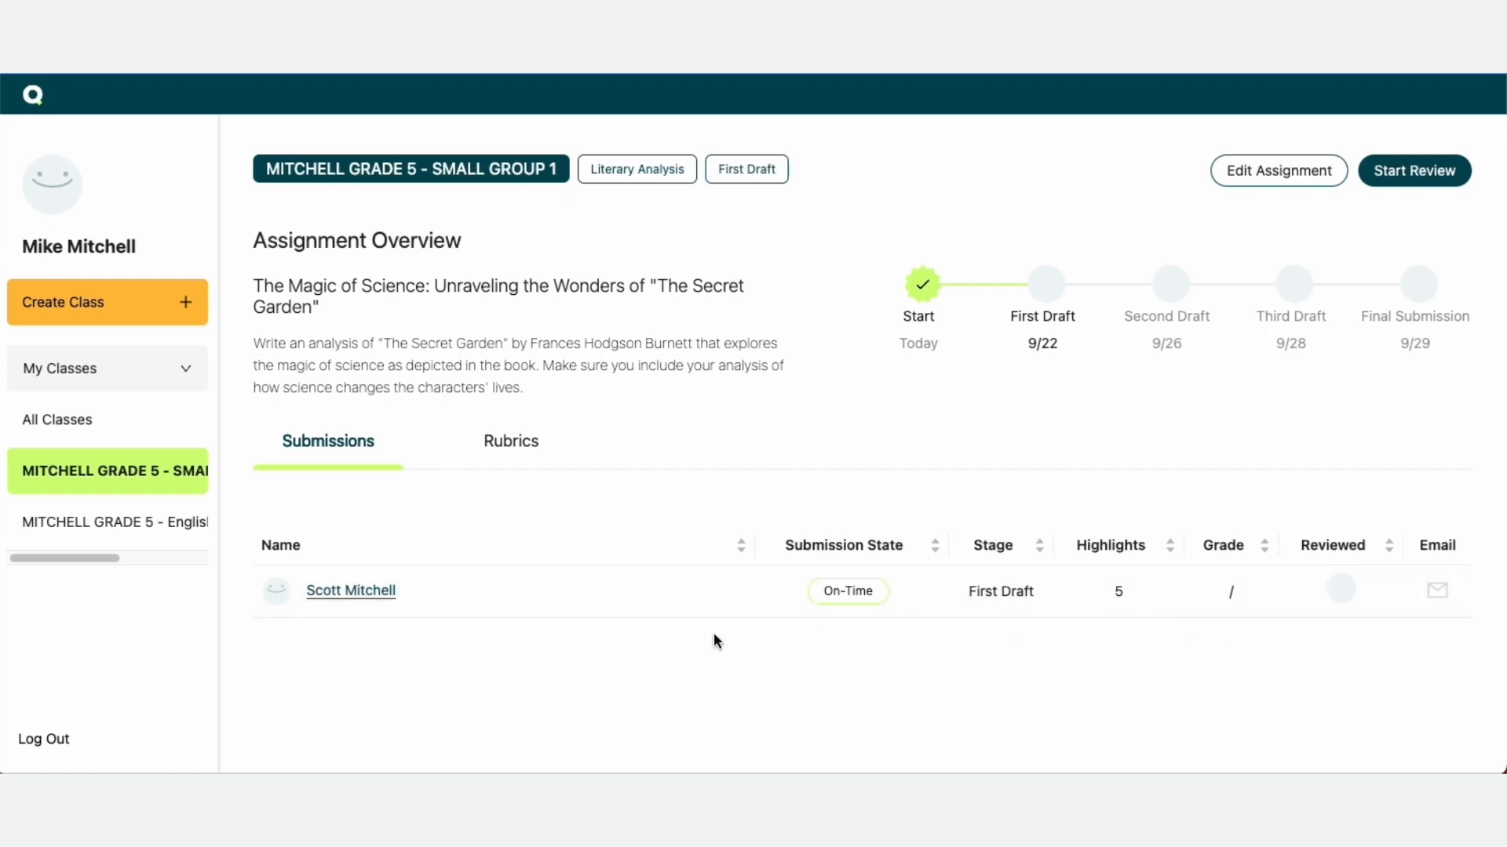
Open the student's first-draft submission and review the assessment rating for each criterion
{"action": "left_click", "coordinate": [377, 601]}
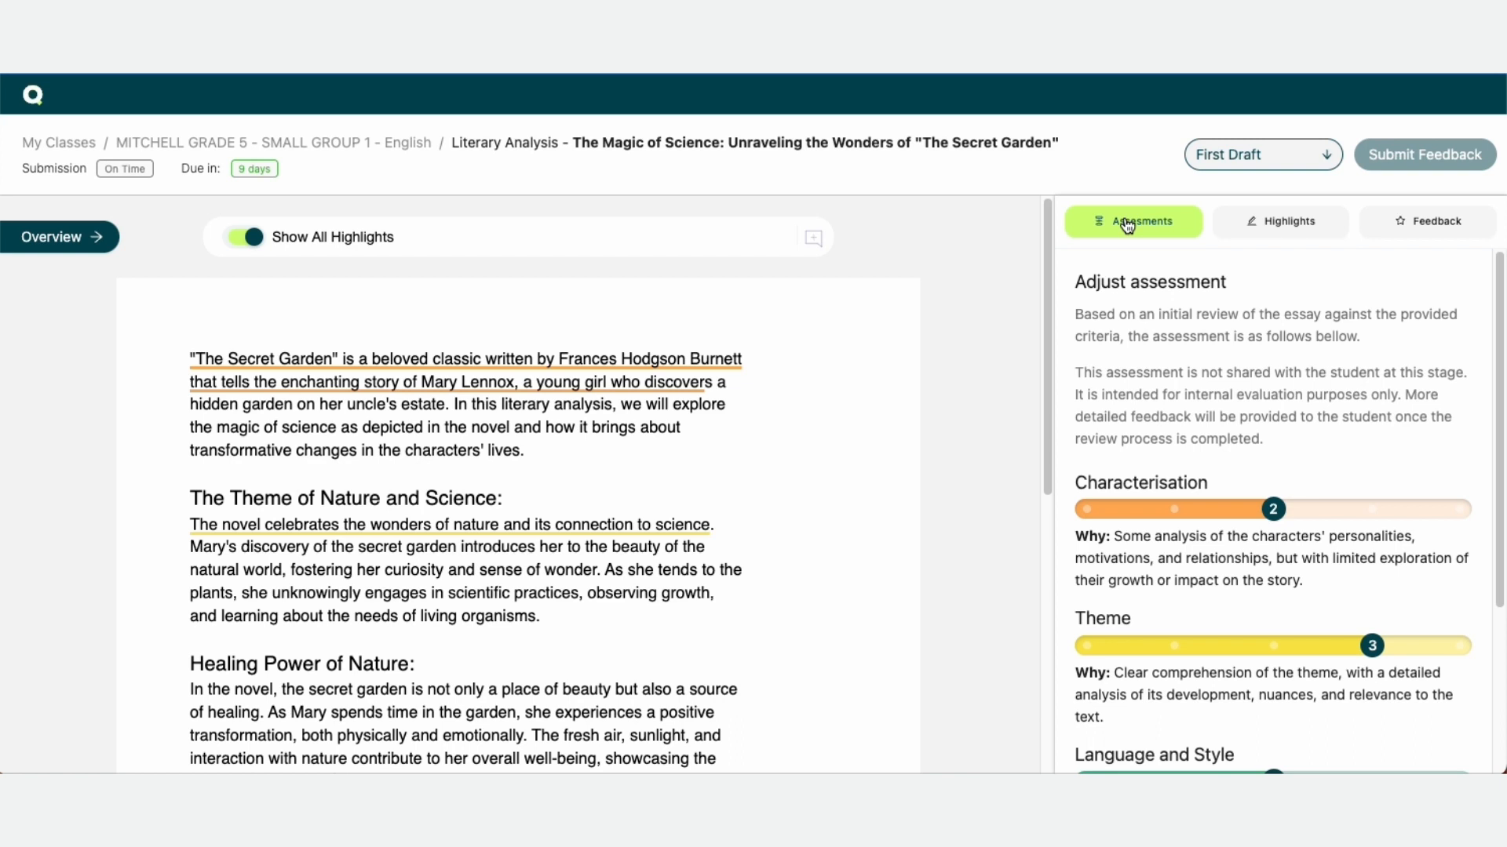
{"action": "scroll", "coordinate": [1334, 471], "scroll_direction": "down", "scroll_amount": 3}
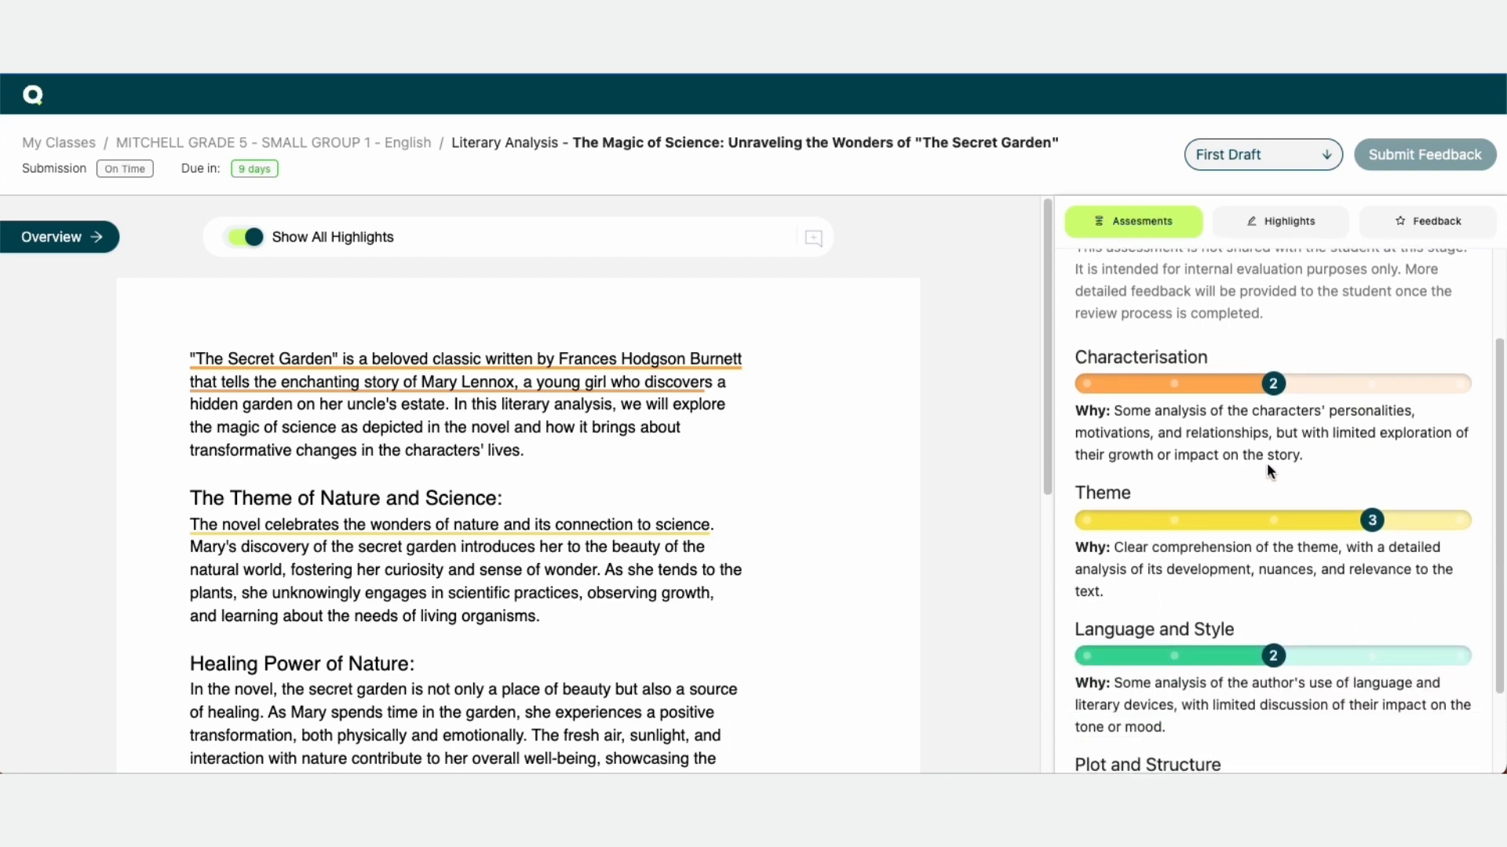
{"action": "scroll", "coordinate": [1262, 471], "scroll_direction": "down", "scroll_amount": 2}
{"action": "scroll", "coordinate": [1114, 354], "scroll_direction": "up", "scroll_amount": 1}
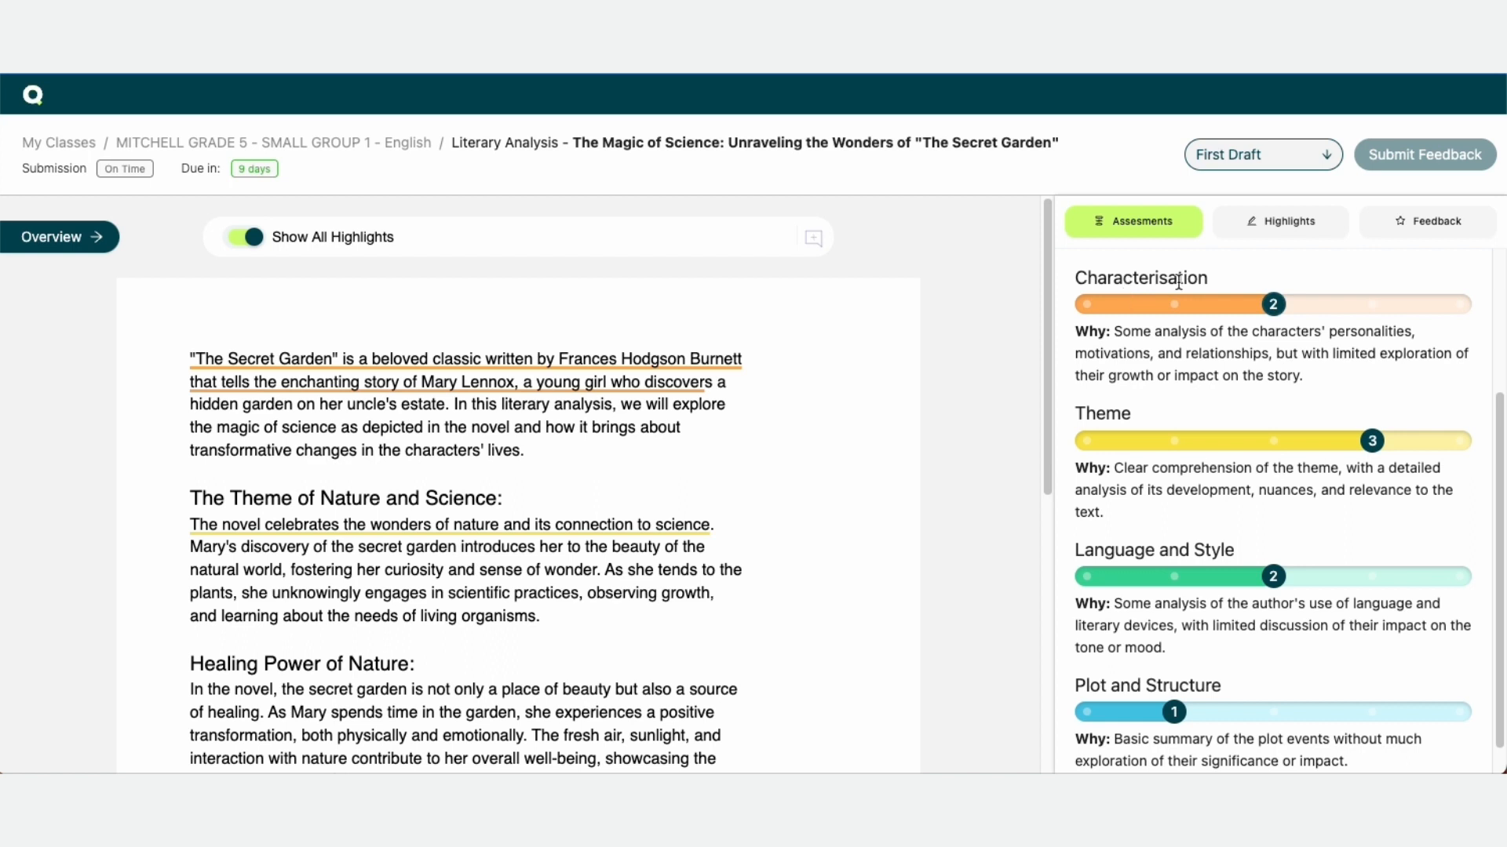
{"action": "scroll", "coordinate": [1367, 518], "scroll_direction": "down", "scroll_amount": 1}
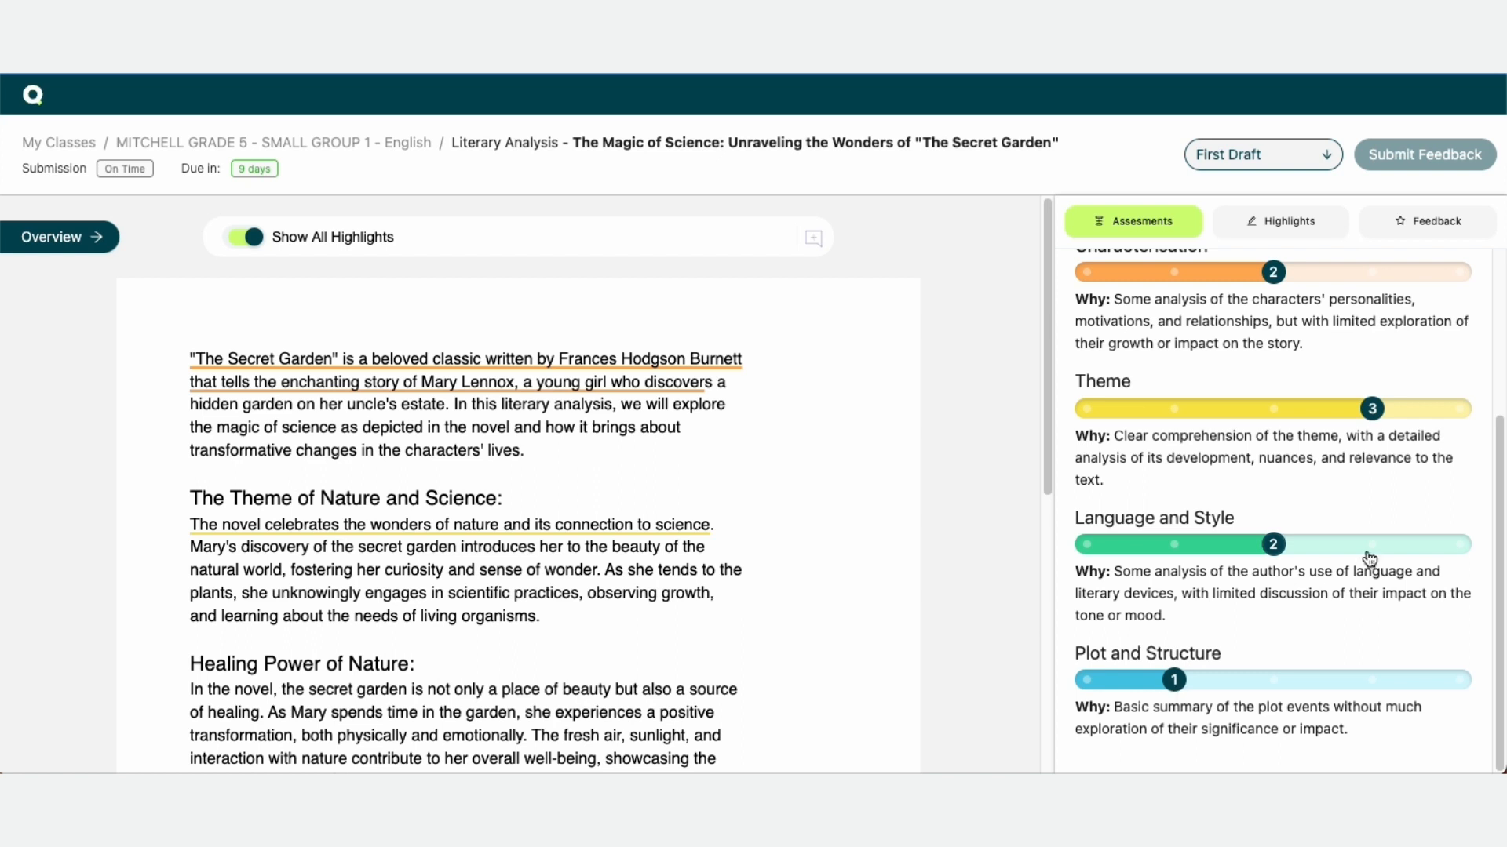
{"action": "scroll", "coordinate": [1373, 561], "scroll_direction": "up", "scroll_amount": 4}
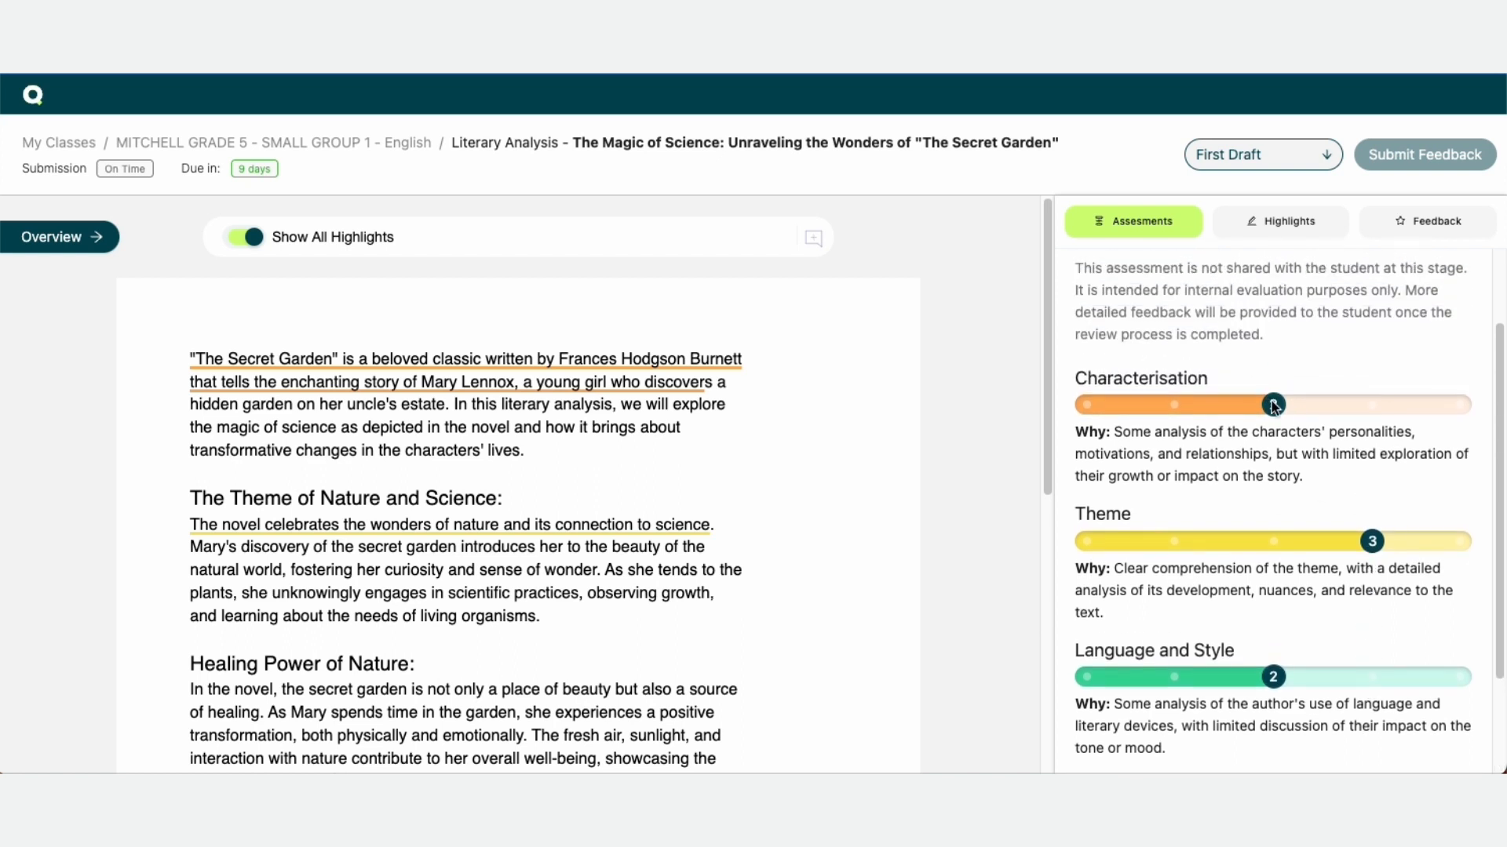
{"action": "scroll", "coordinate": [1318, 675], "scroll_direction": "down", "scroll_amount": 3}
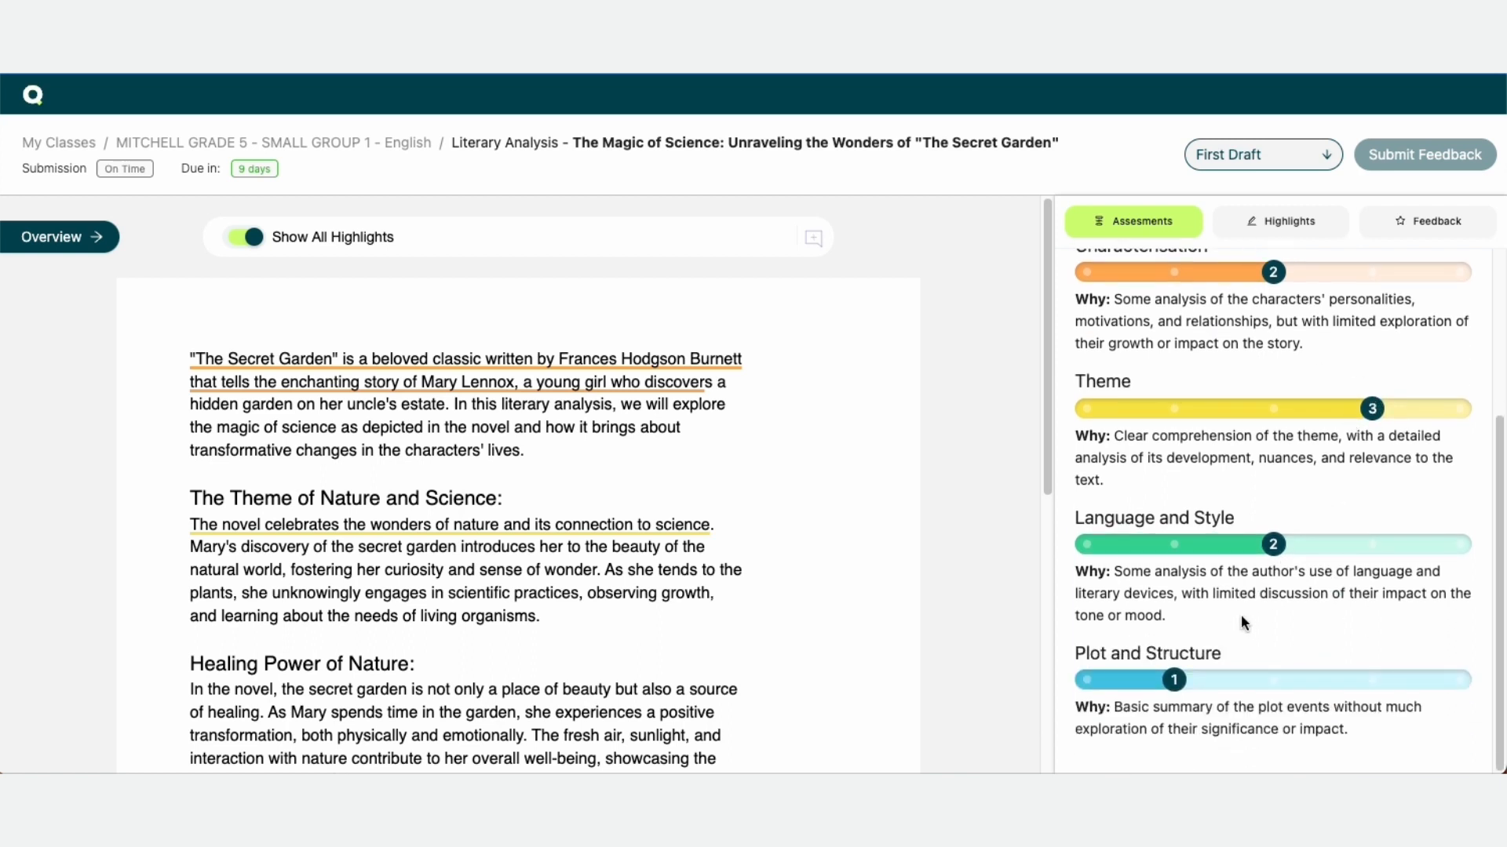
{"action": "scroll", "coordinate": [1321, 558], "scroll_direction": "up", "scroll_amount": 5}
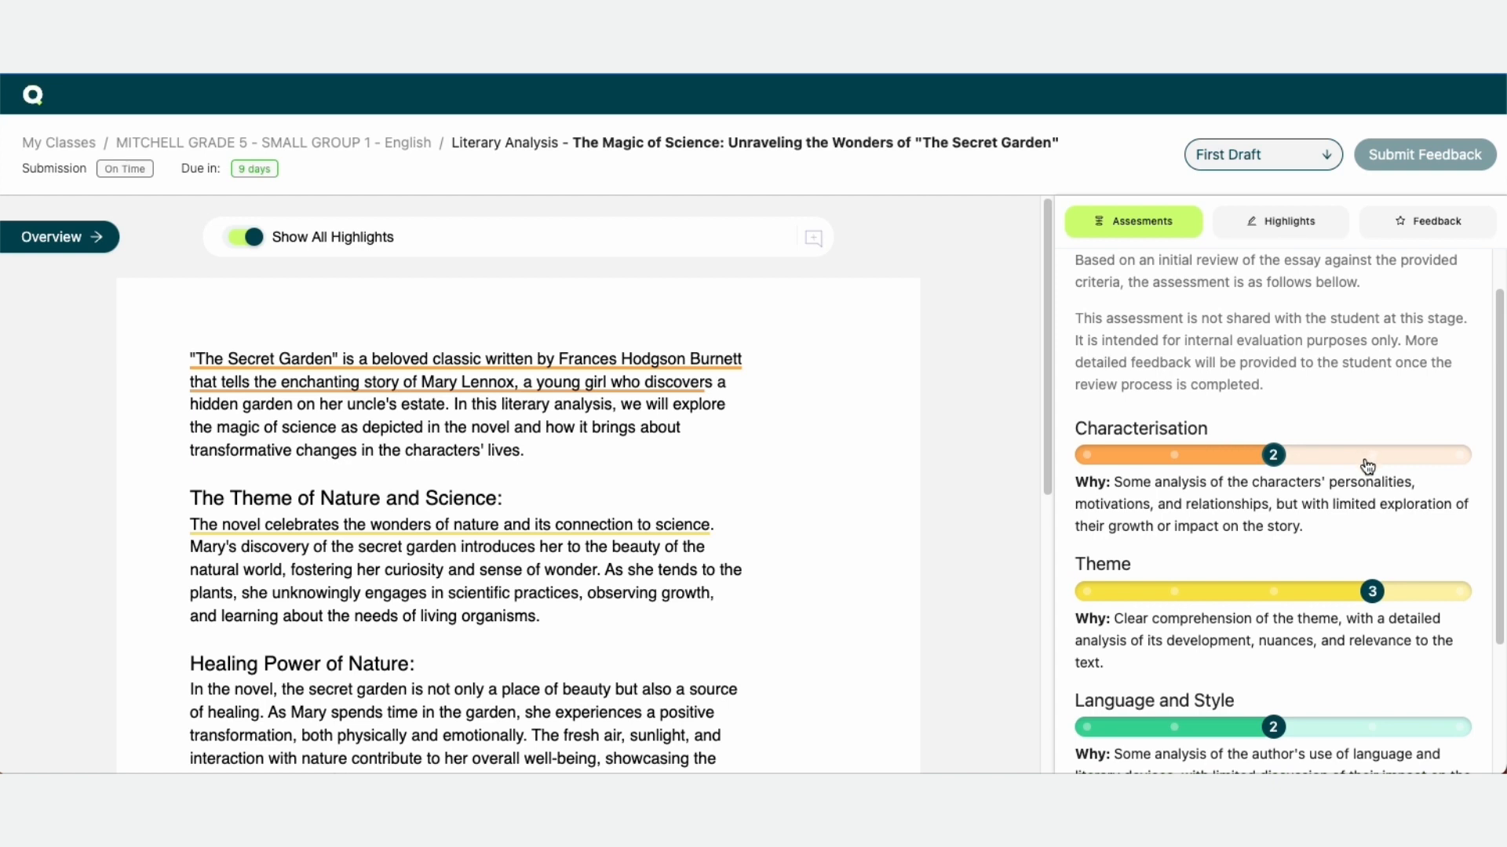
Try changing the Characterisation and Theme ratings, then set them back to 2 and 3
{"action": "left_click", "coordinate": [1367, 463]}
{"action": "left_click", "coordinate": [1273, 459]}
{"action": "scroll", "coordinate": [1282, 488], "scroll_direction": "down", "scroll_amount": 1}
{"action": "left_click", "coordinate": [1280, 537]}
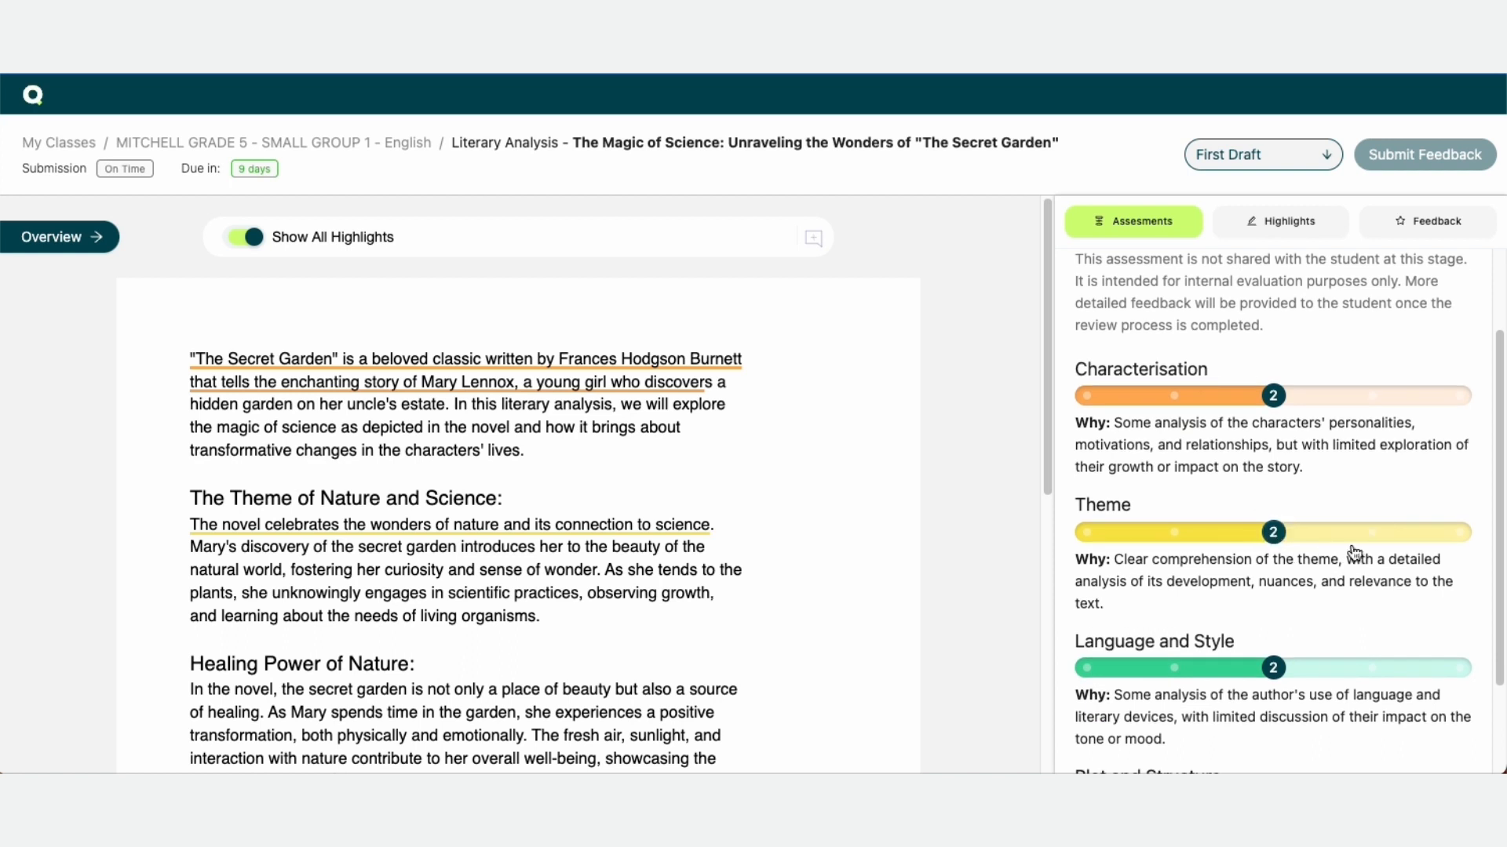
{"action": "left_click", "coordinate": [1371, 534]}
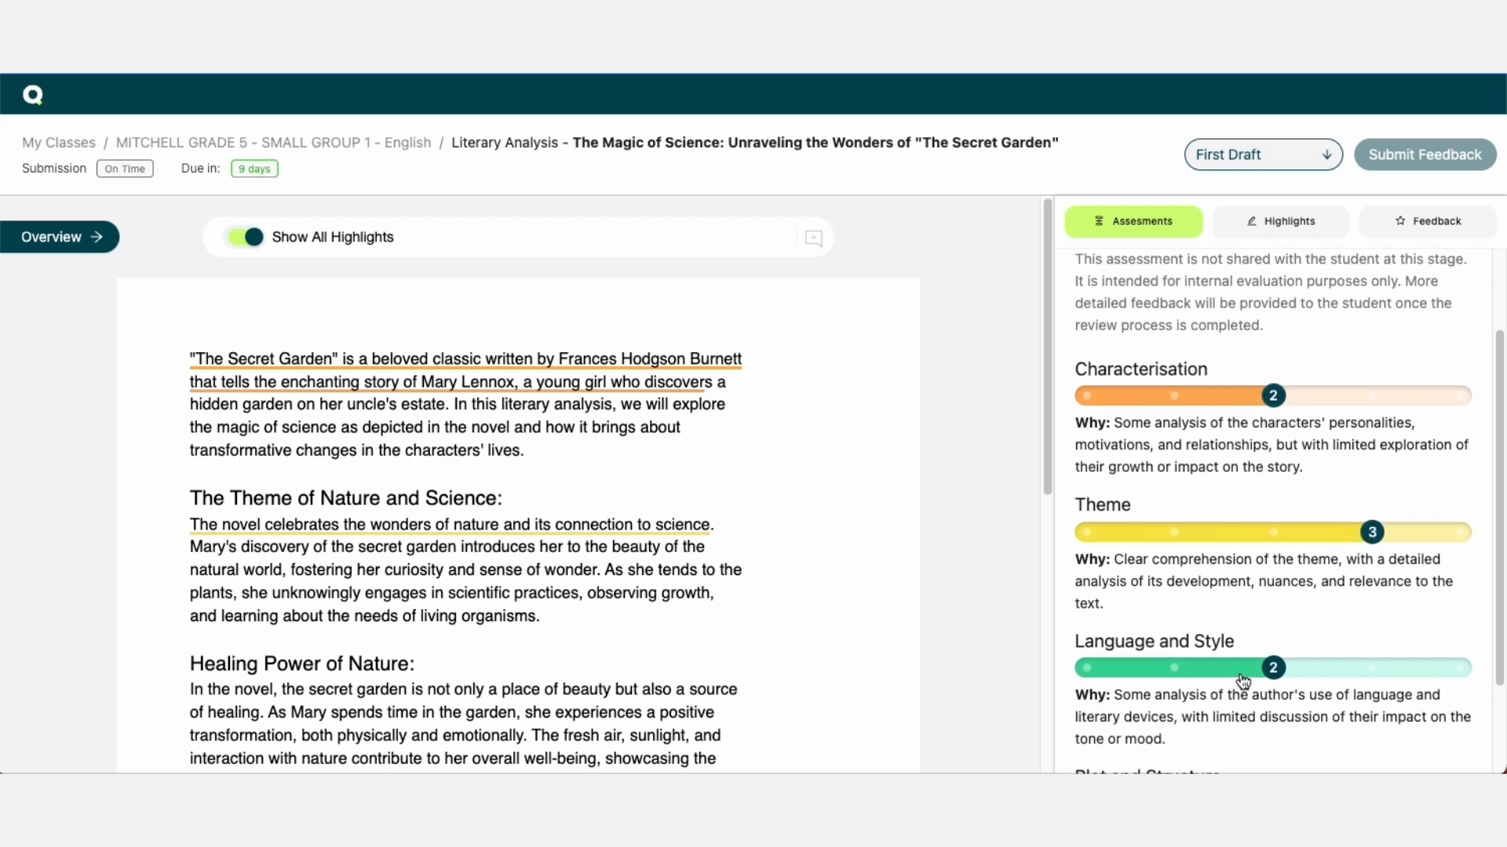
{"action": "scroll", "coordinate": [1254, 369], "scroll_direction": "down", "scroll_amount": 2}
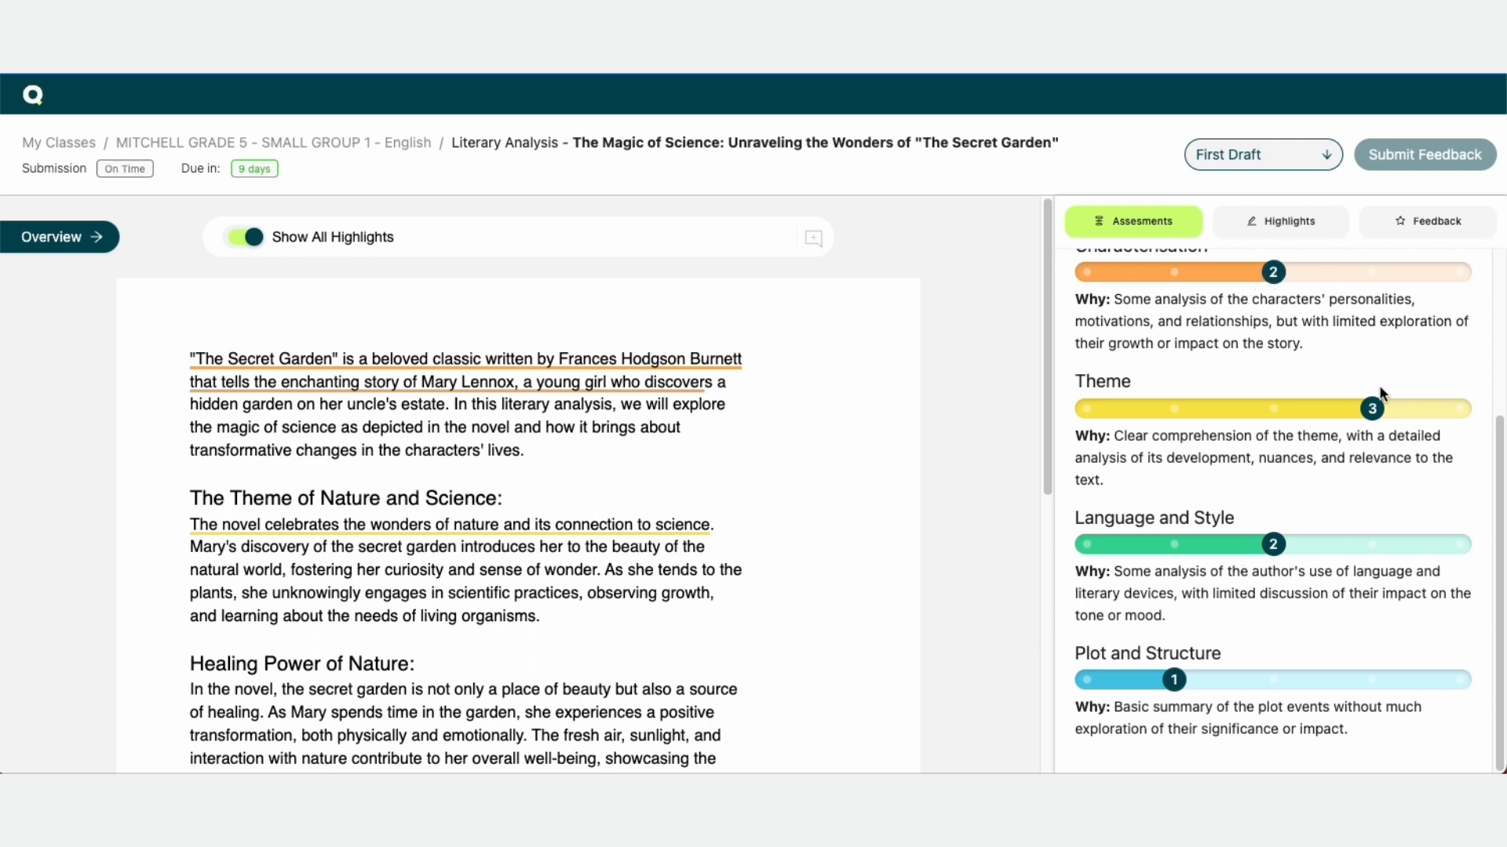
{"action": "scroll", "coordinate": [1296, 455], "scroll_direction": "up", "scroll_amount": 4}
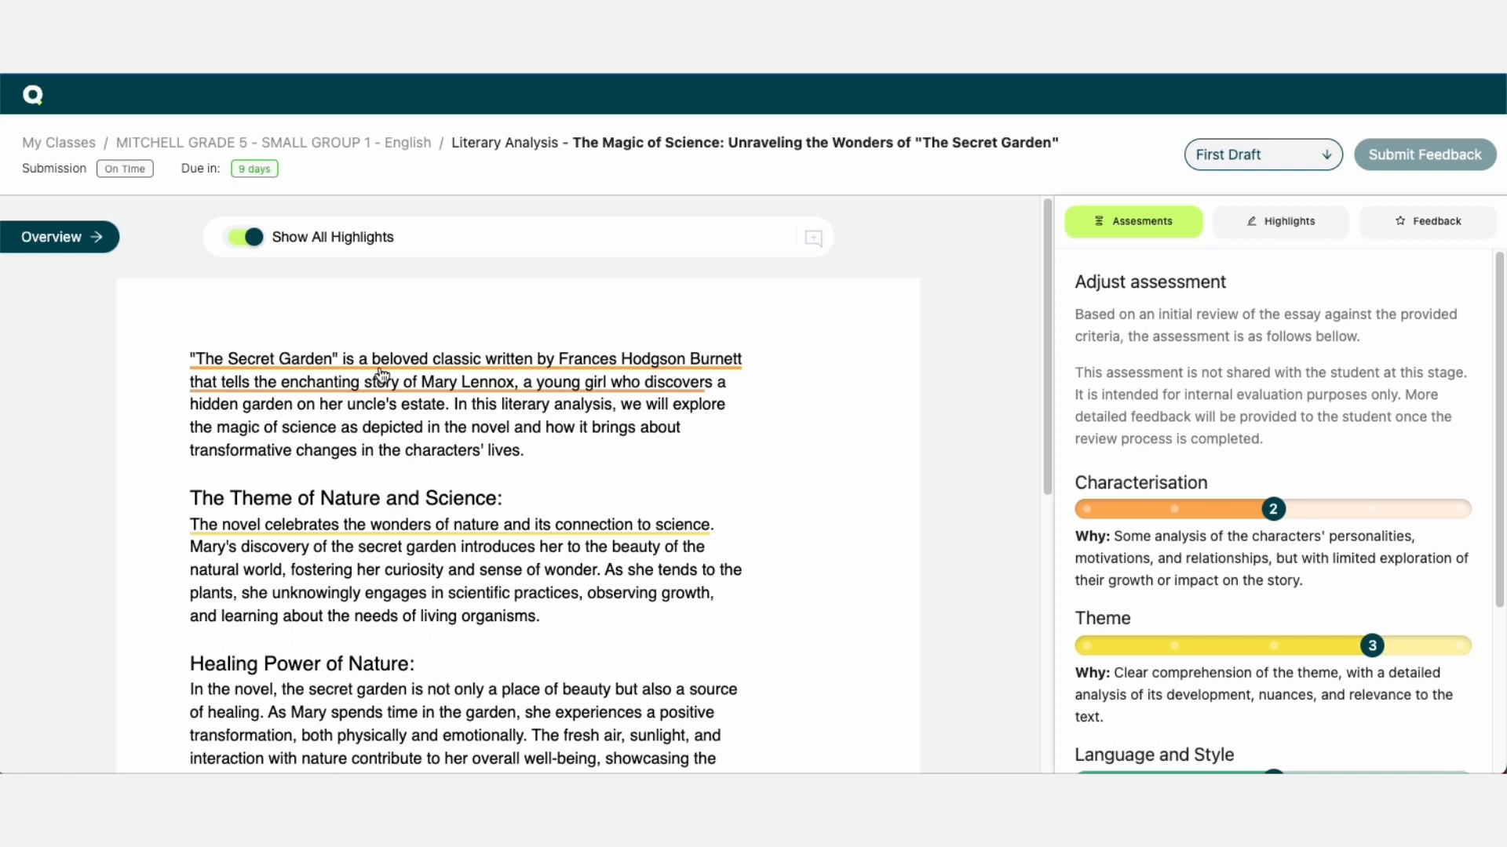
Scroll through the essay and switch to the highlights list to read the suggested comments
{"action": "scroll", "coordinate": [804, 528], "scroll_direction": "down", "scroll_amount": 4}
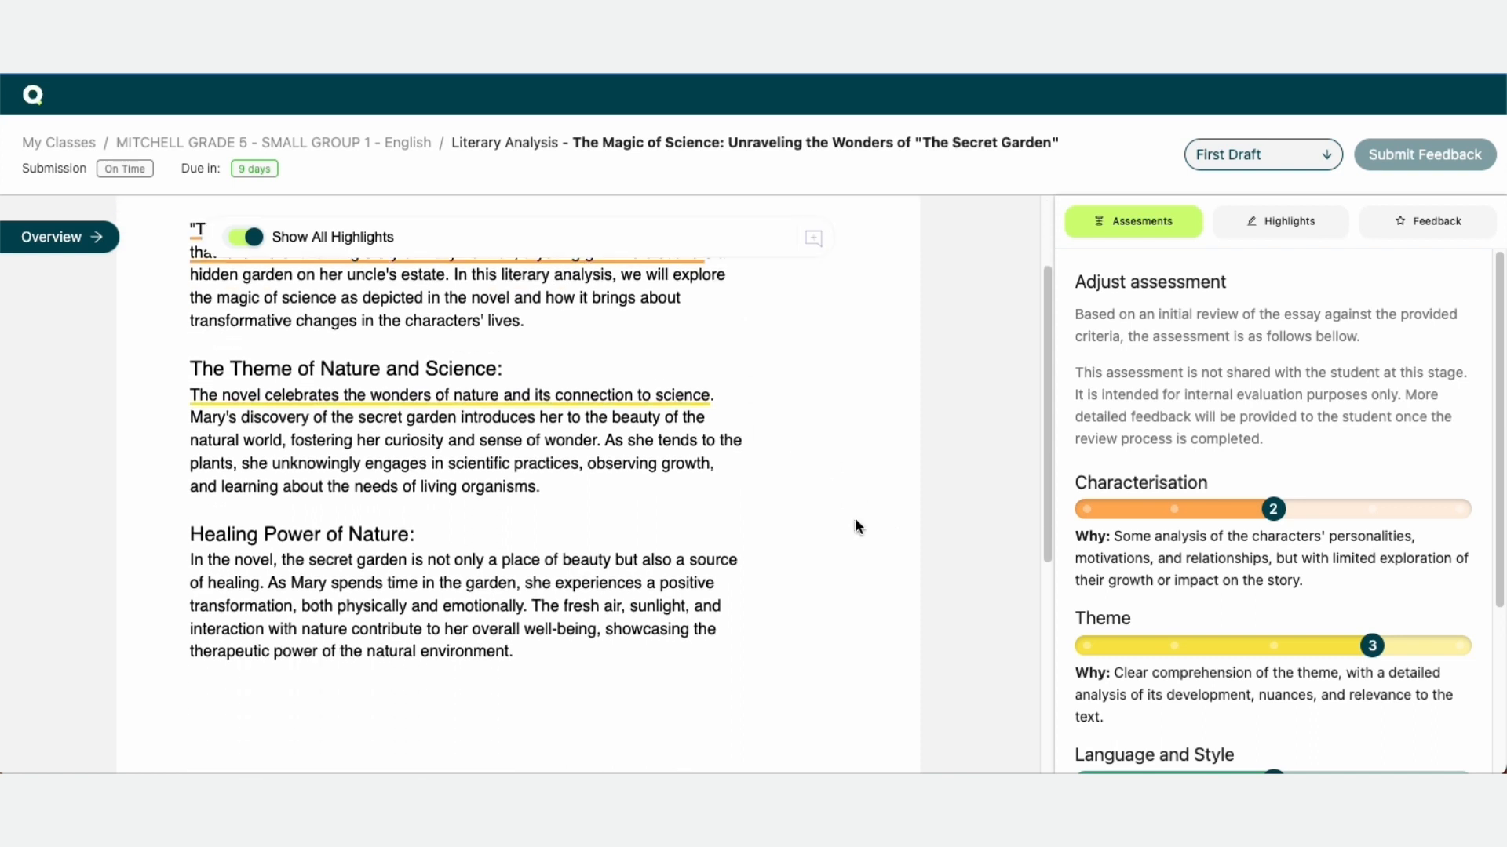
{"action": "scroll", "coordinate": [854, 516], "scroll_direction": "up", "scroll_amount": 2}
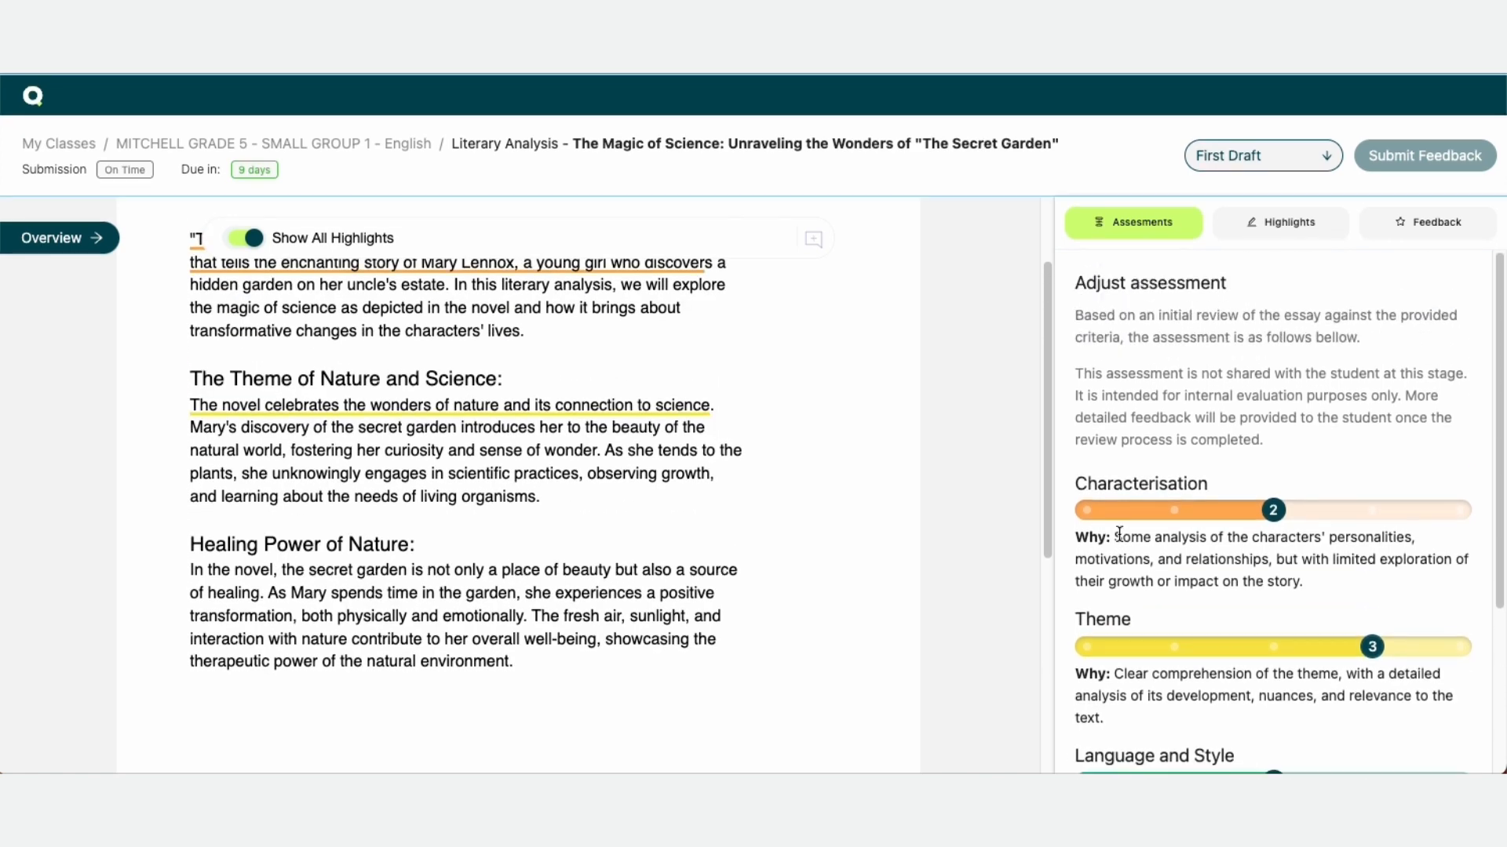
{"action": "scroll", "coordinate": [558, 469], "scroll_direction": "up", "scroll_amount": 2}
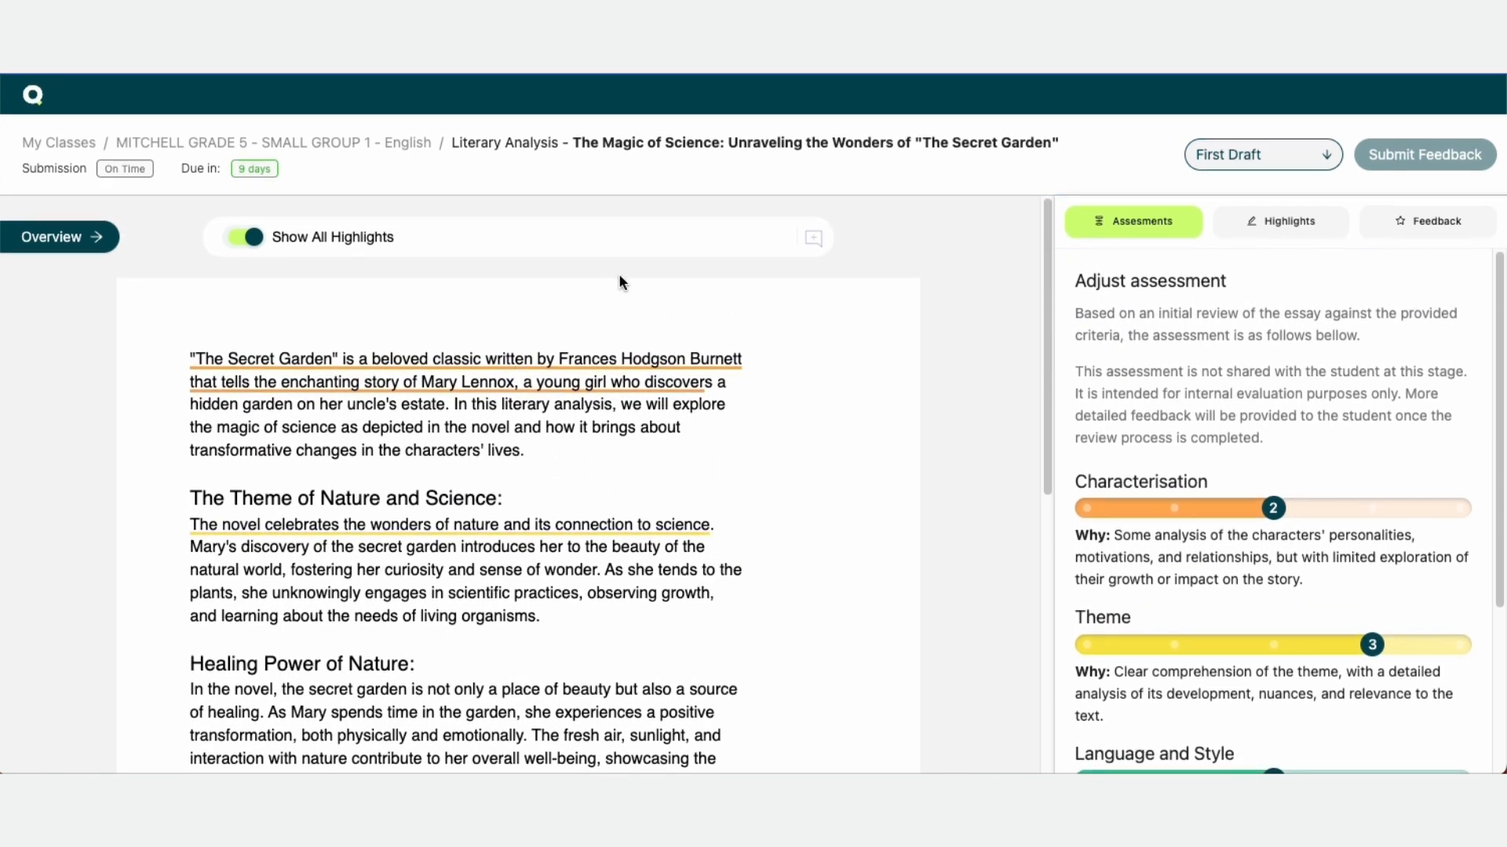
{"action": "left_click", "coordinate": [1287, 232]}
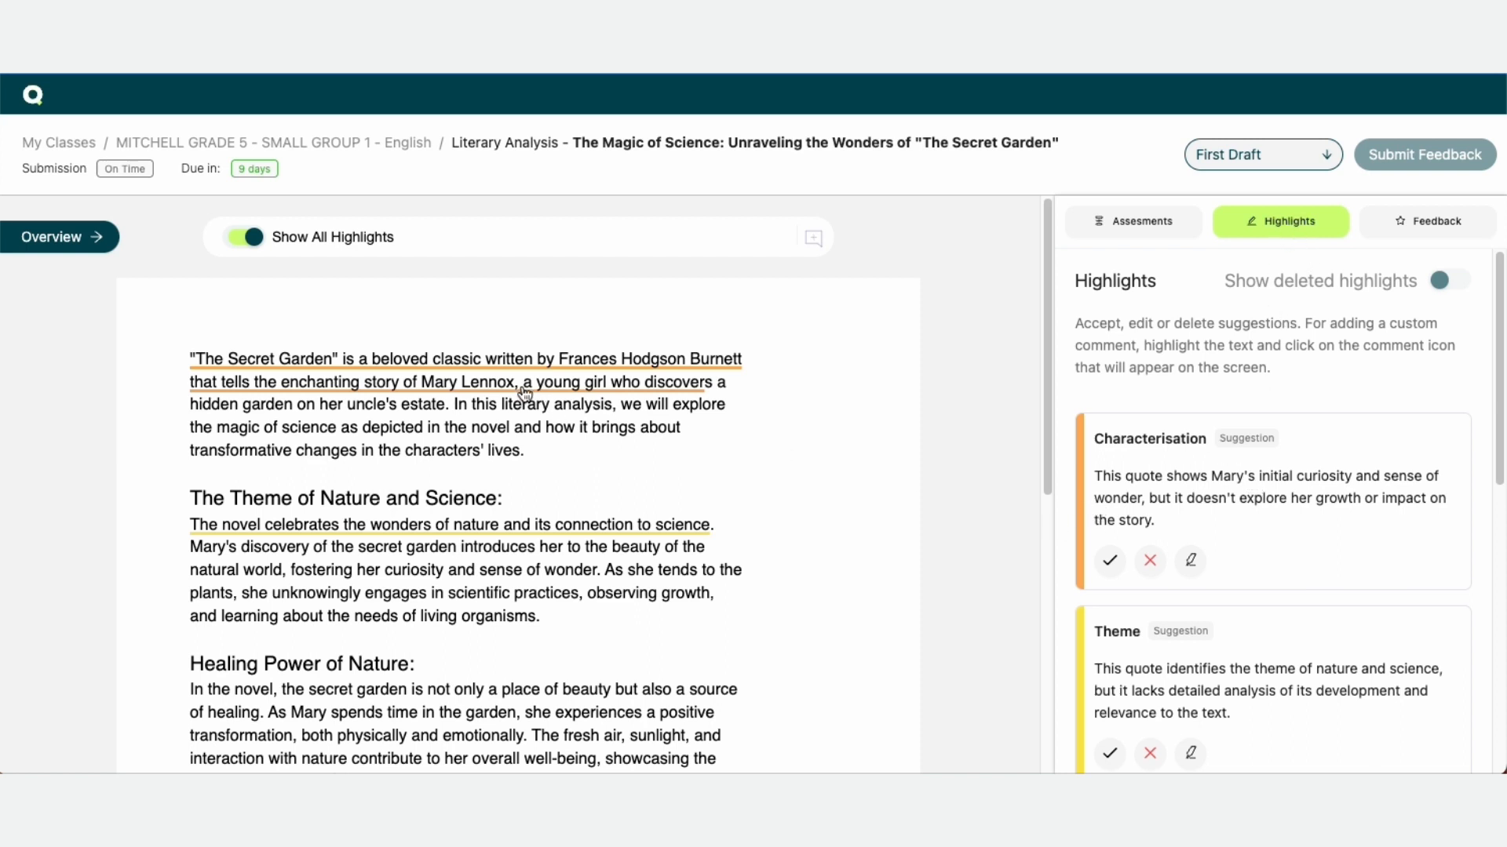
{"action": "scroll", "coordinate": [1368, 518], "scroll_direction": "down", "scroll_amount": 3}
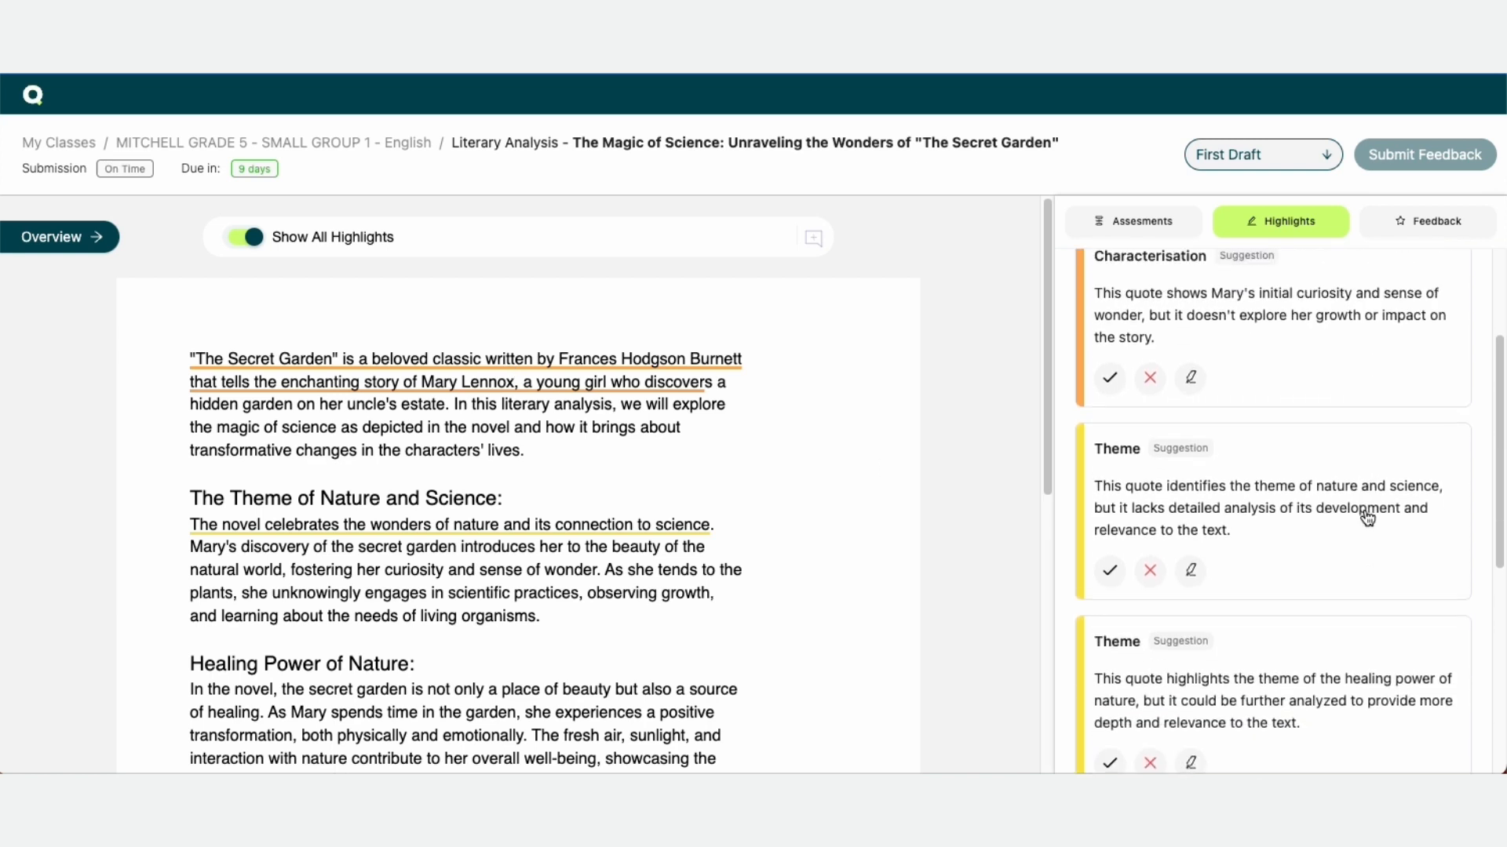
{"action": "scroll", "coordinate": [1368, 518], "scroll_direction": "up", "scroll_amount": 3}
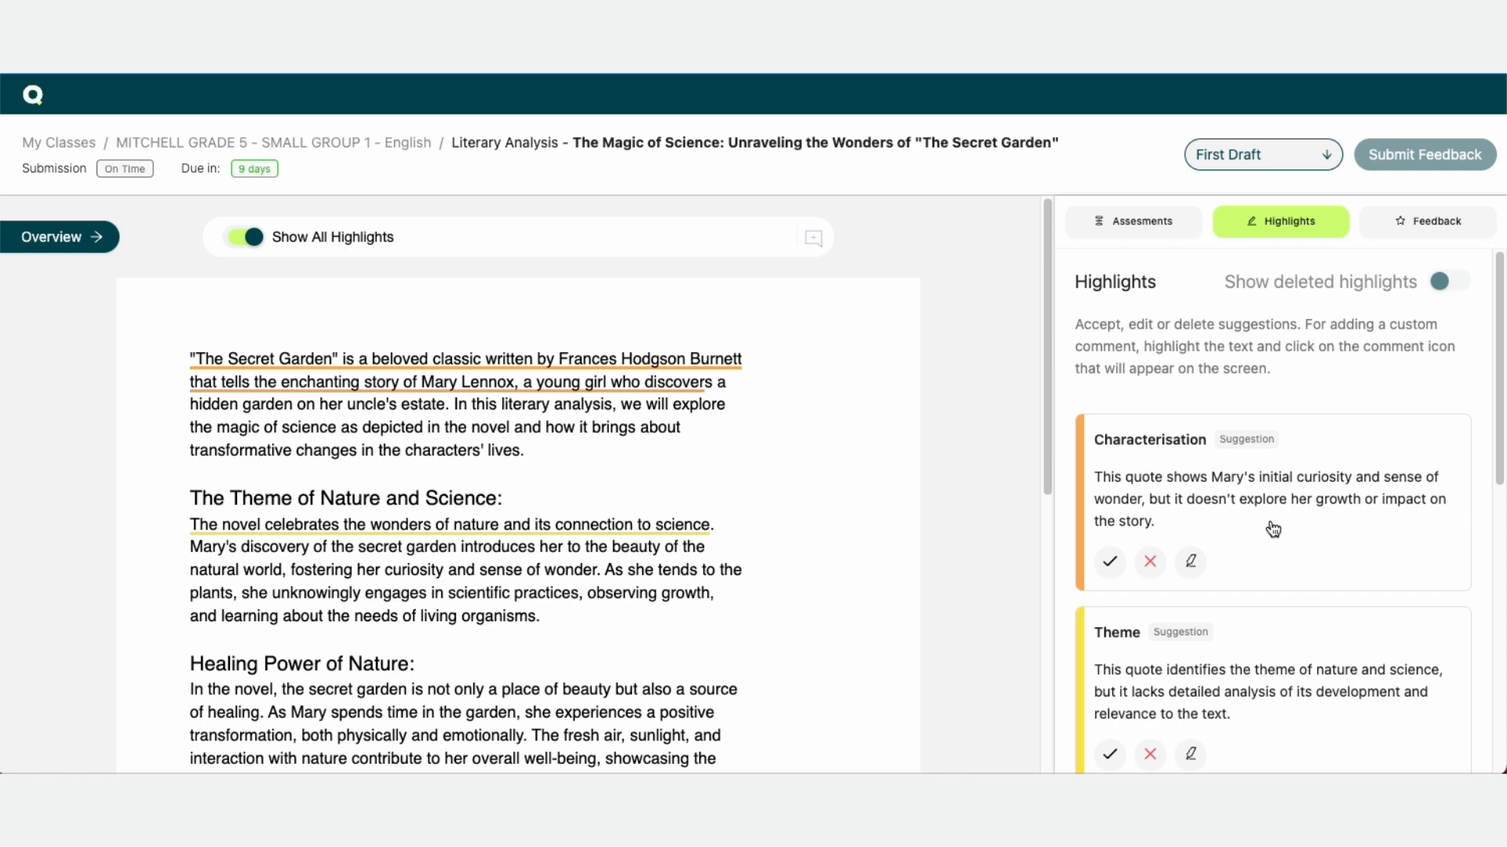
{"action": "scroll", "coordinate": [770, 481], "scroll_direction": "down", "scroll_amount": 2}
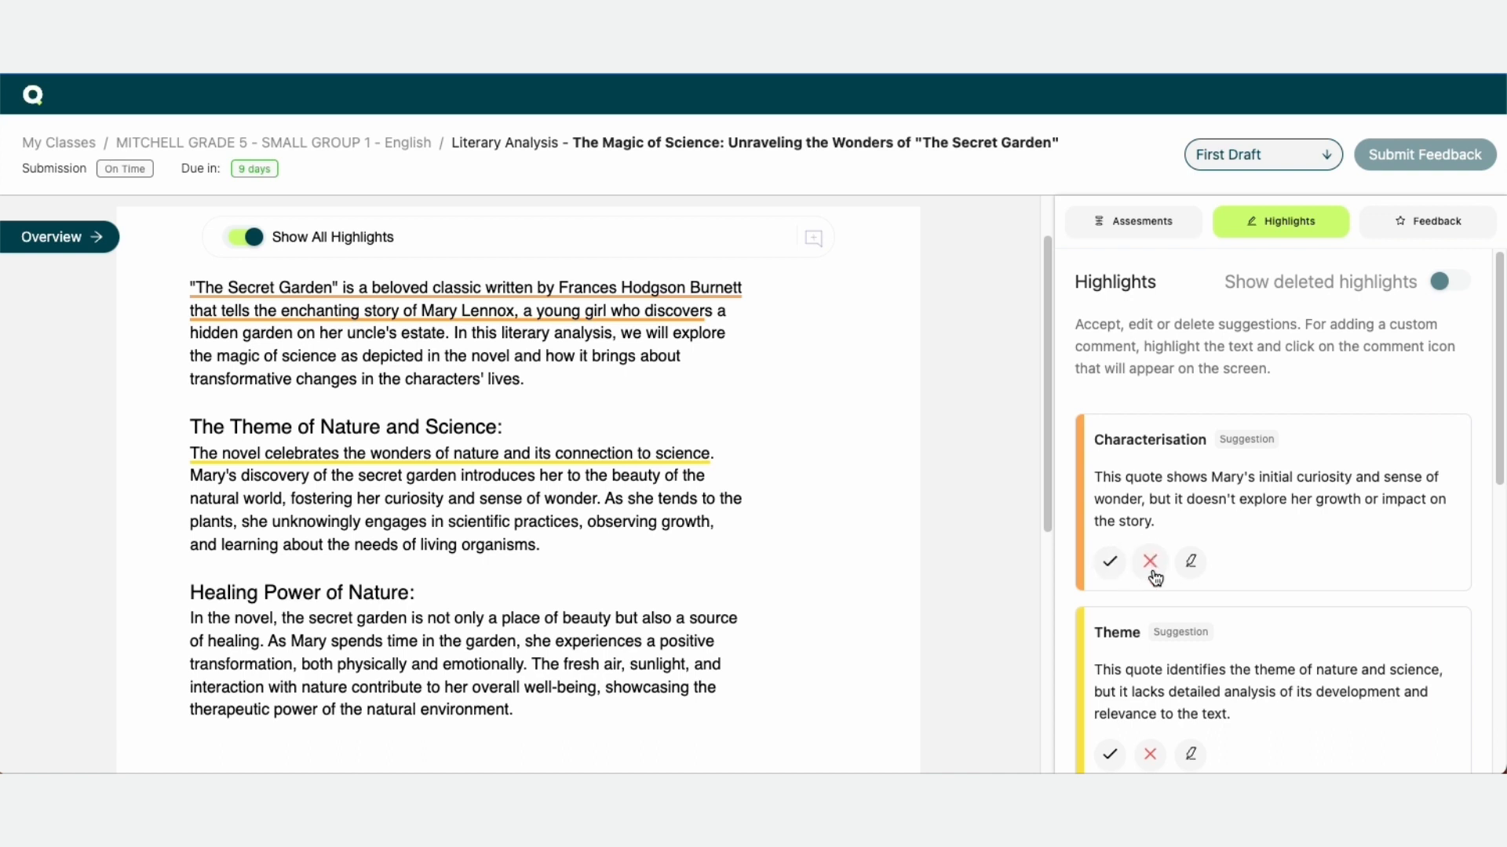
Try appending "I can add more to it." to the Characterisation suggestion, then cancel the edit
{"action": "left_click", "coordinate": [1192, 562]}
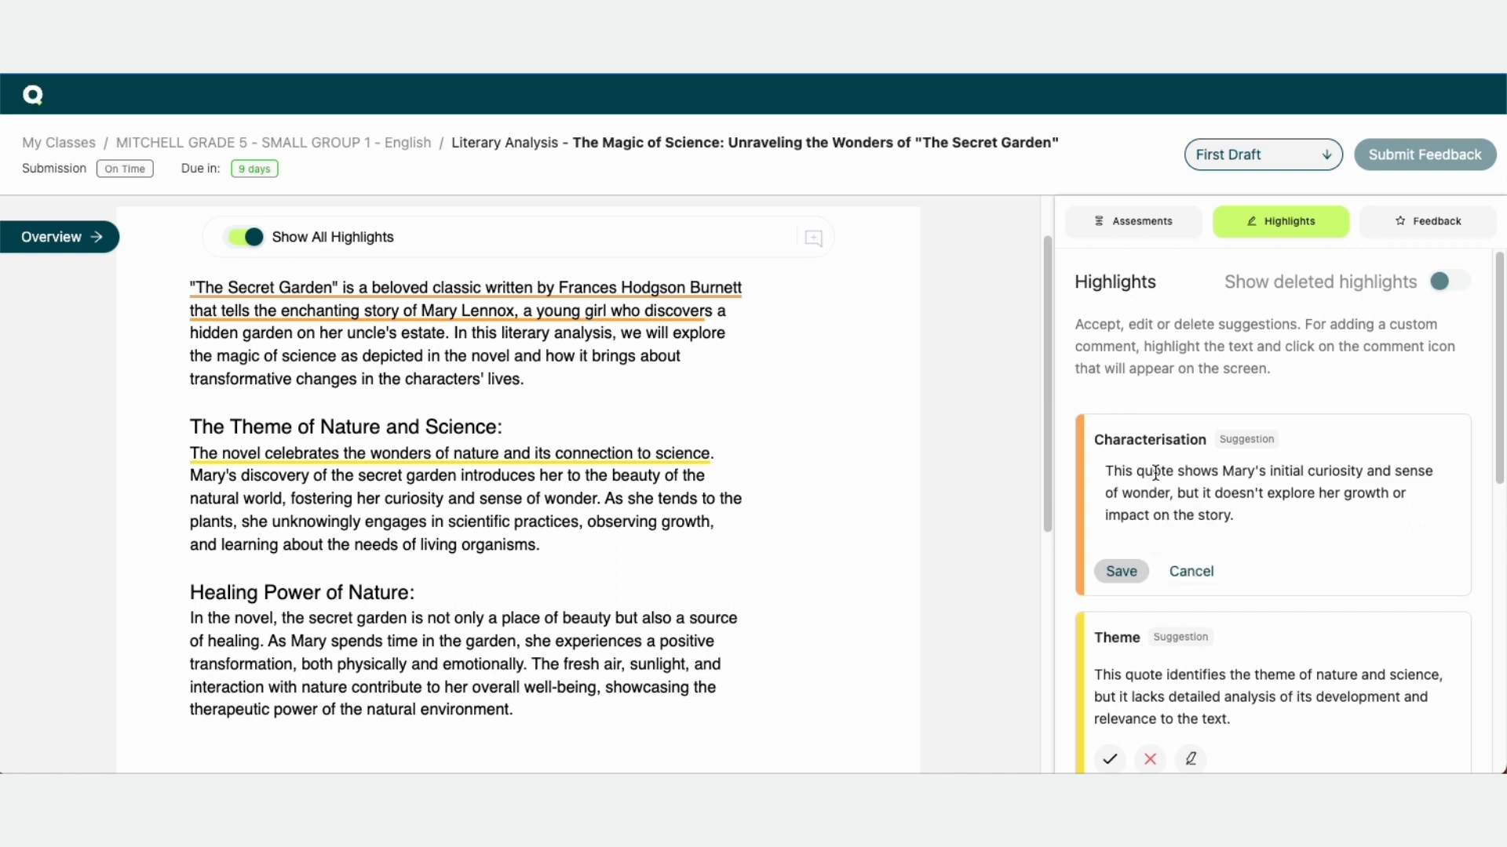
{"action": "left_click", "coordinate": [1257, 520]}
{"action": "type", "text": "I can add more to it."}
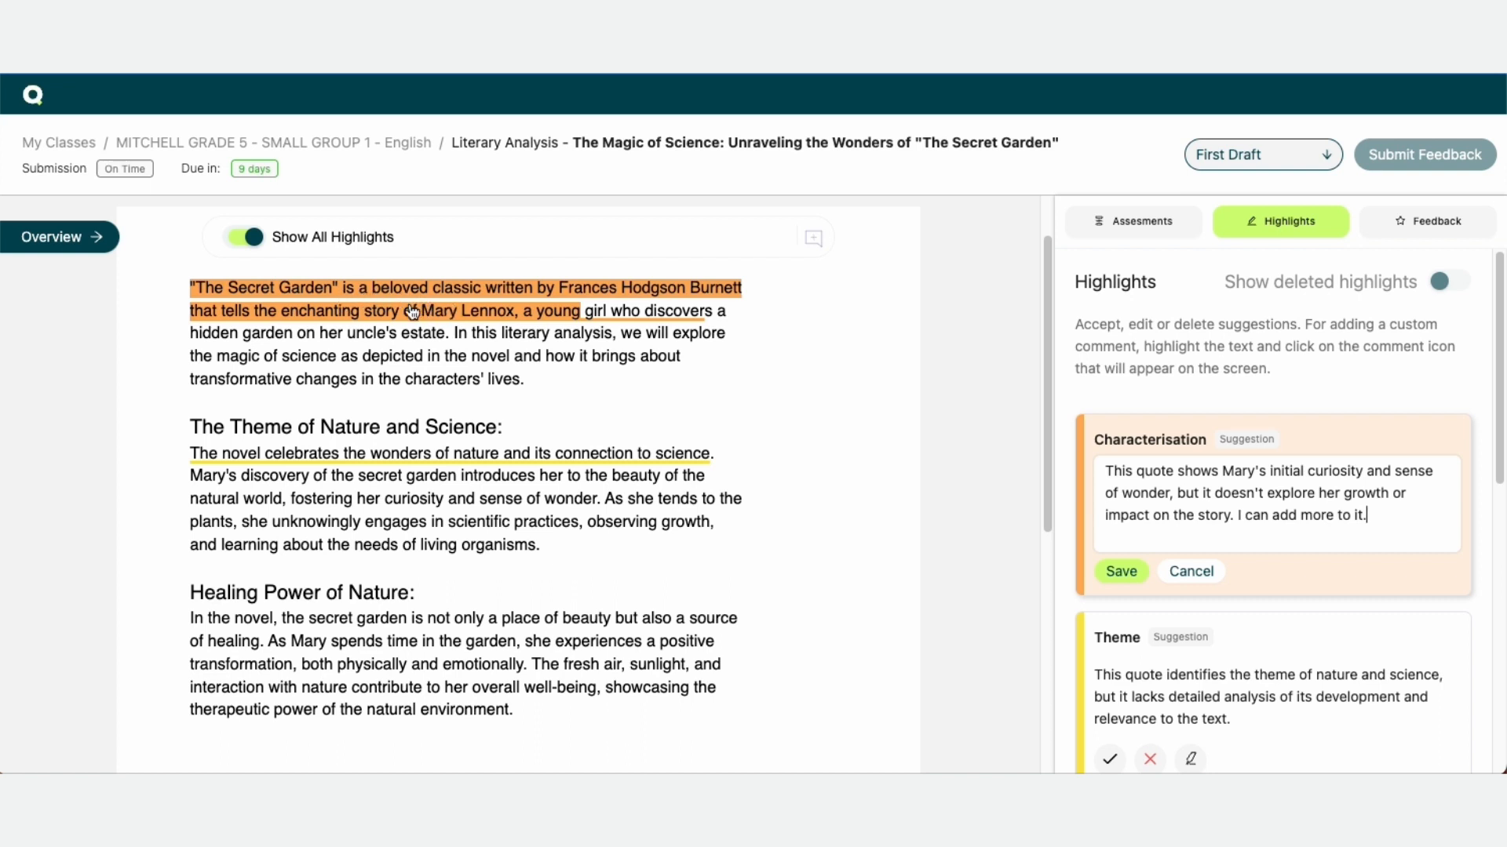
{"action": "left_click_drag", "start_coordinate": [1237, 515], "coordinate": [1395, 519]}
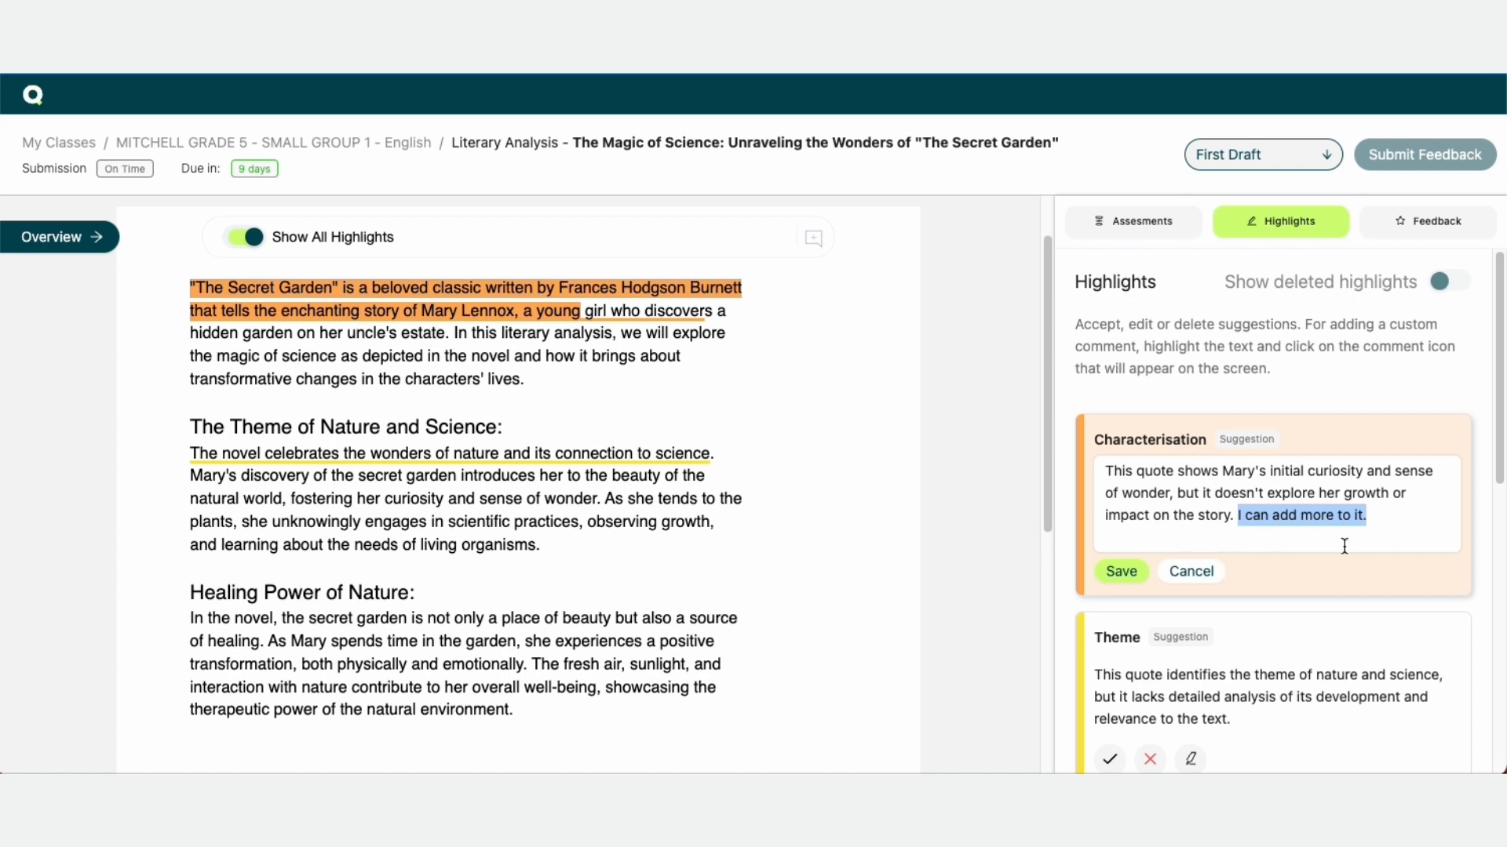
{"action": "key", "text": "BackSpace"}
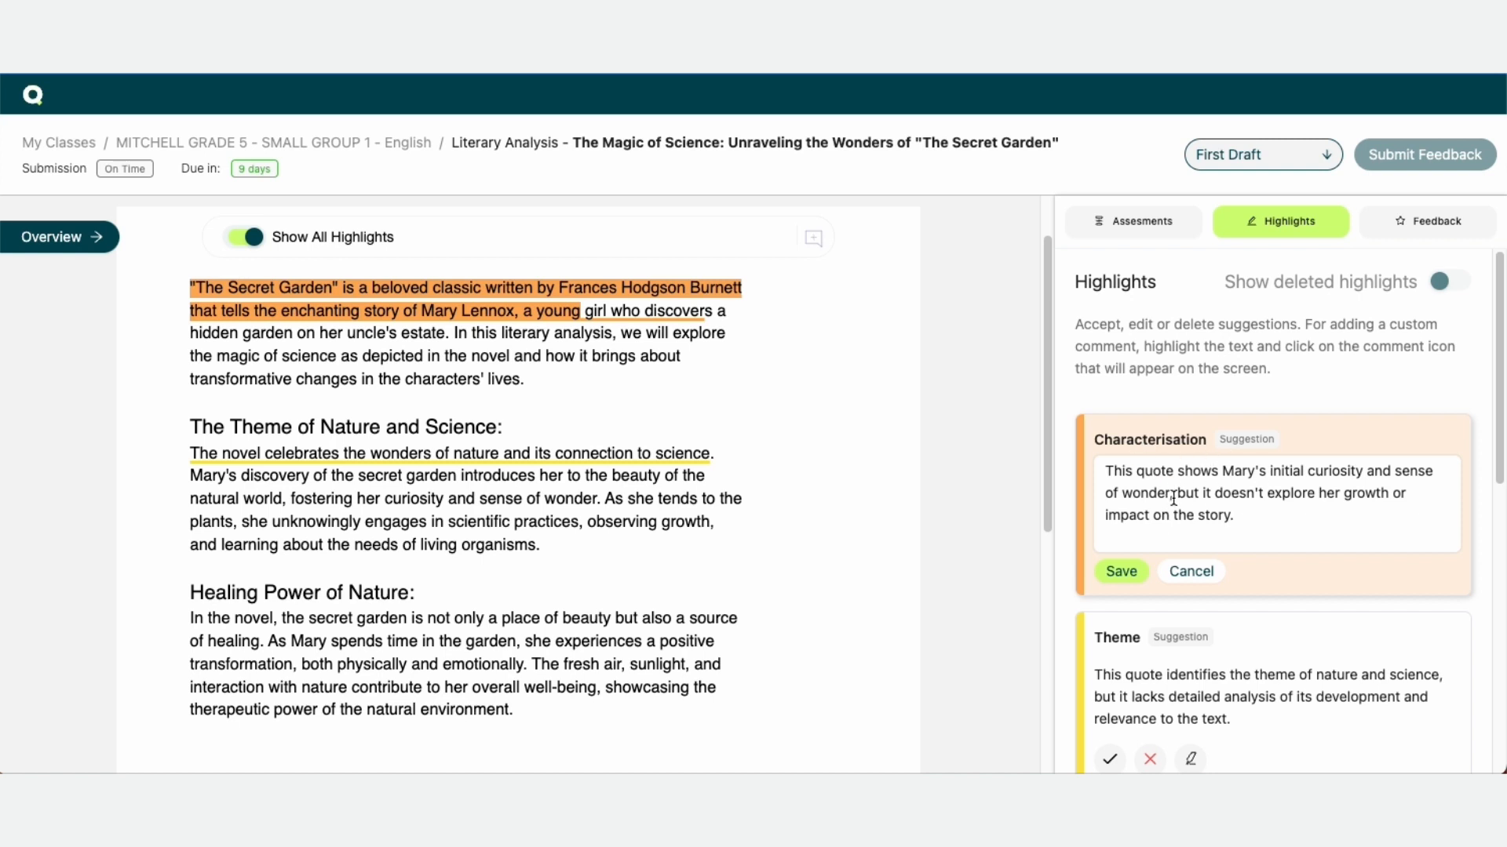
{"action": "left_click", "coordinate": [1204, 572]}
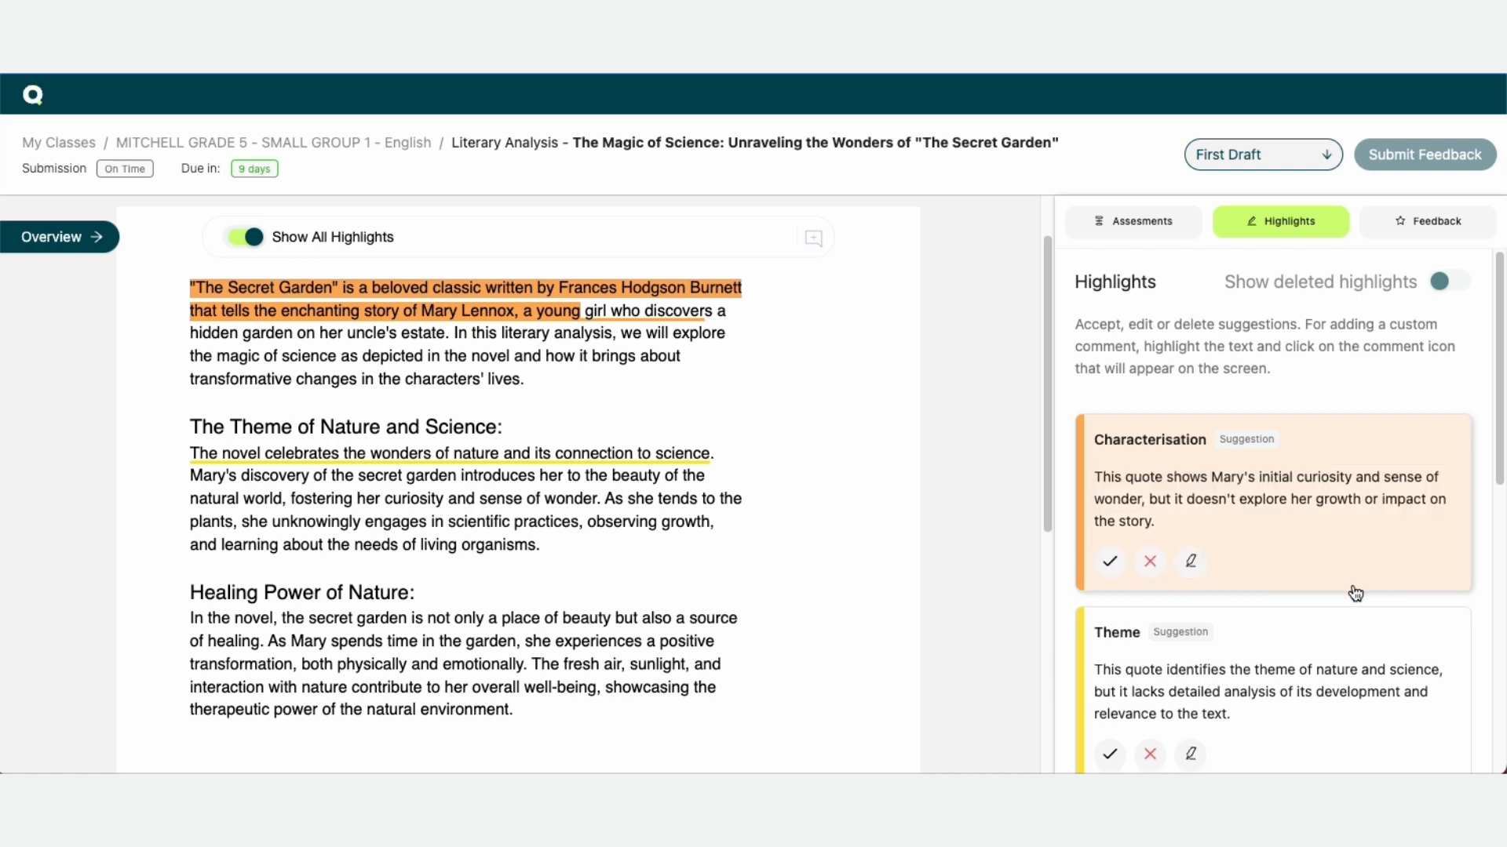
Accept the Characterisation suggestion and the first Theme suggestion
{"action": "left_click", "coordinate": [1111, 570]}
{"action": "scroll", "coordinate": [1411, 617], "scroll_direction": "down", "scroll_amount": 2}
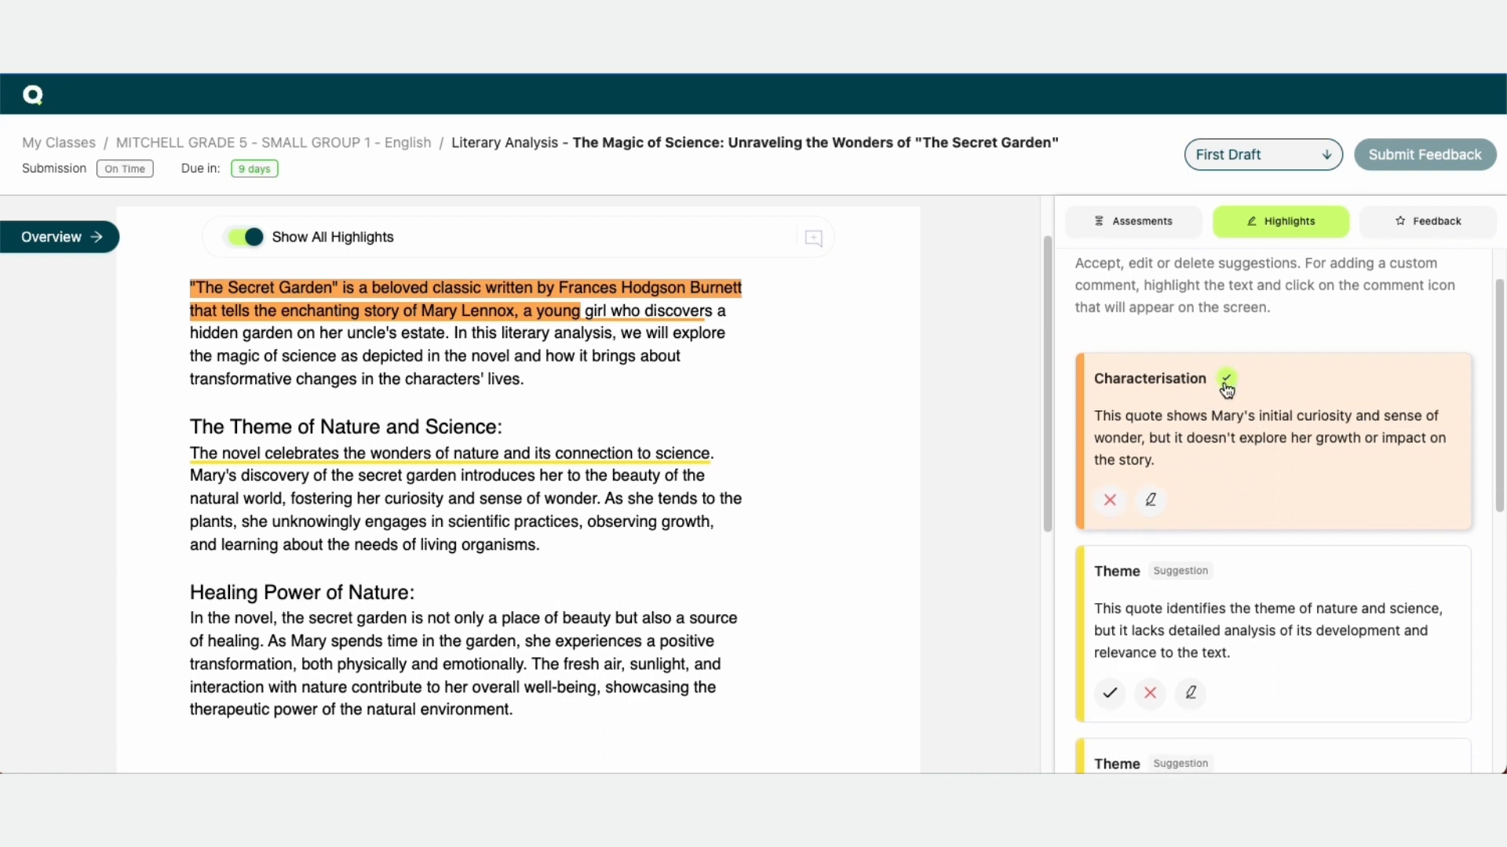
{"action": "scroll", "coordinate": [1271, 625], "scroll_direction": "down", "scroll_amount": 2}
{"action": "left_click", "coordinate": [1240, 532]}
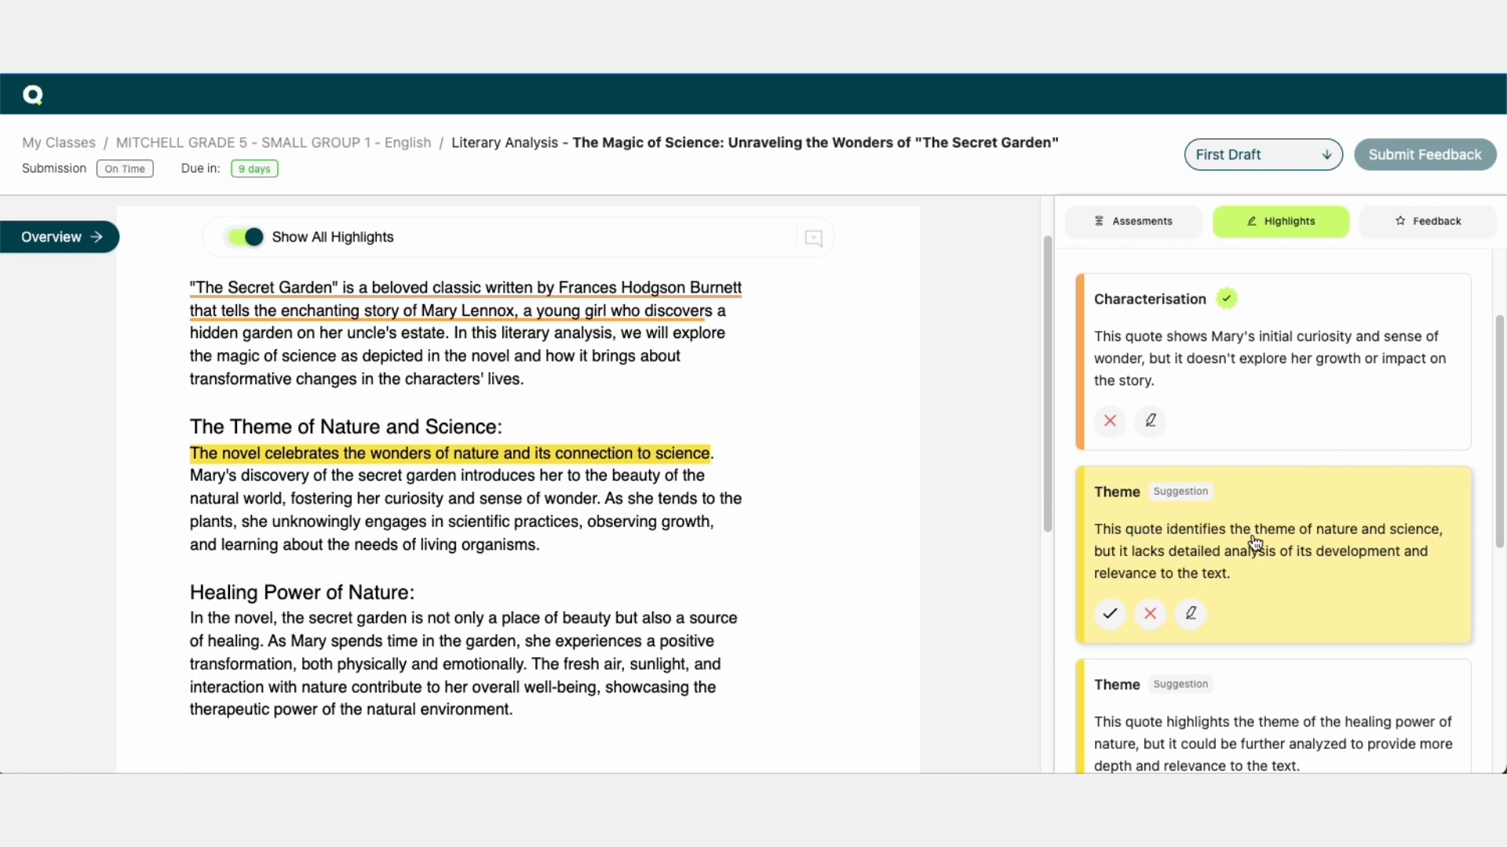
{"action": "left_click", "coordinate": [1111, 613]}
Accept the second Theme suggestion and the Language and Style suggestion
{"action": "scroll", "coordinate": [1287, 616], "scroll_direction": "down", "scroll_amount": 2}
{"action": "left_click", "coordinate": [1258, 592]}
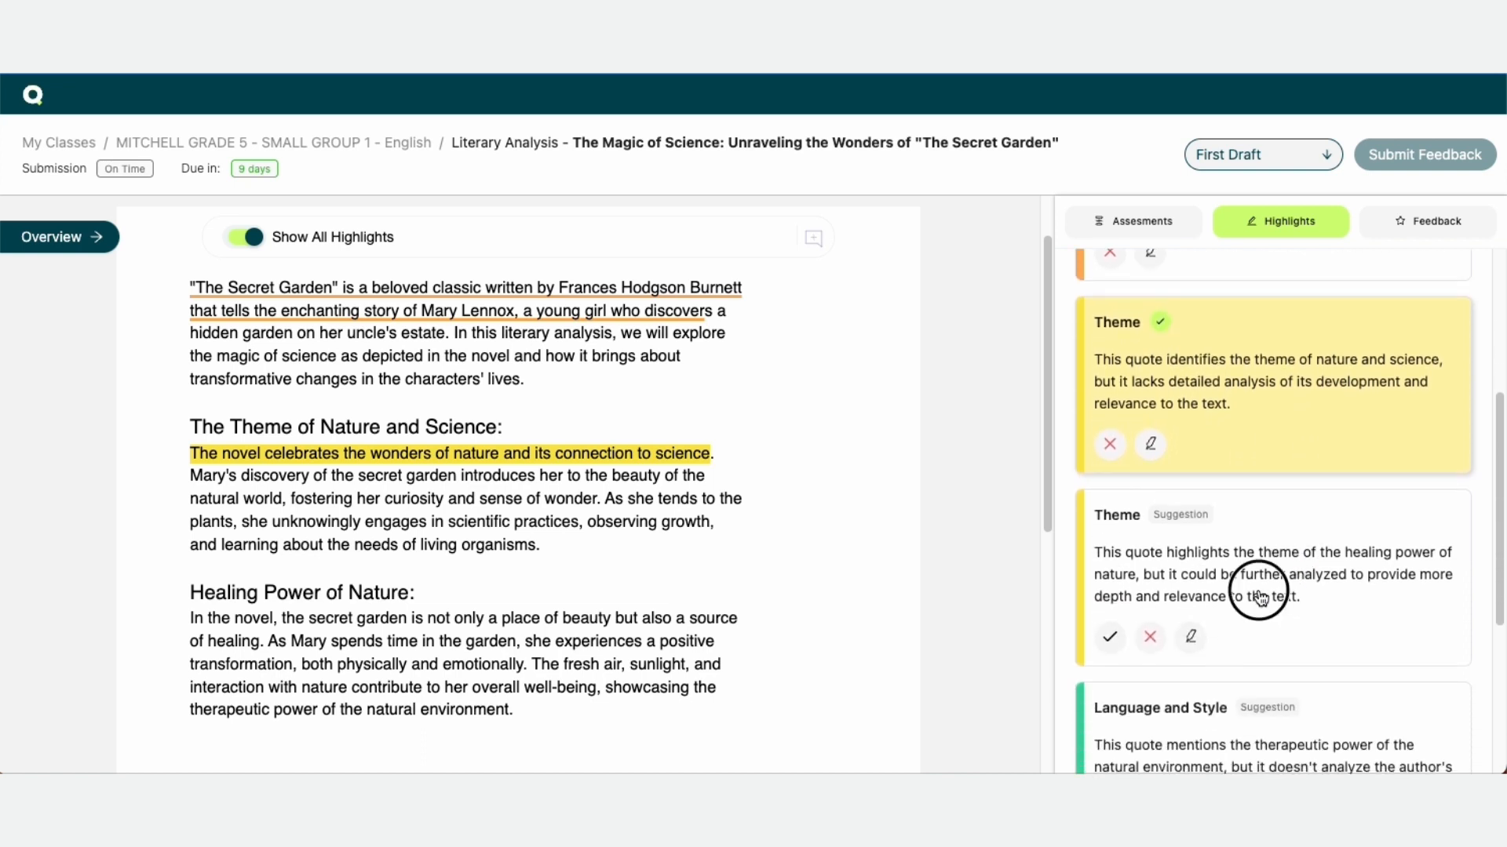
{"action": "scroll", "coordinate": [1272, 612], "scroll_direction": "down", "scroll_amount": 1}
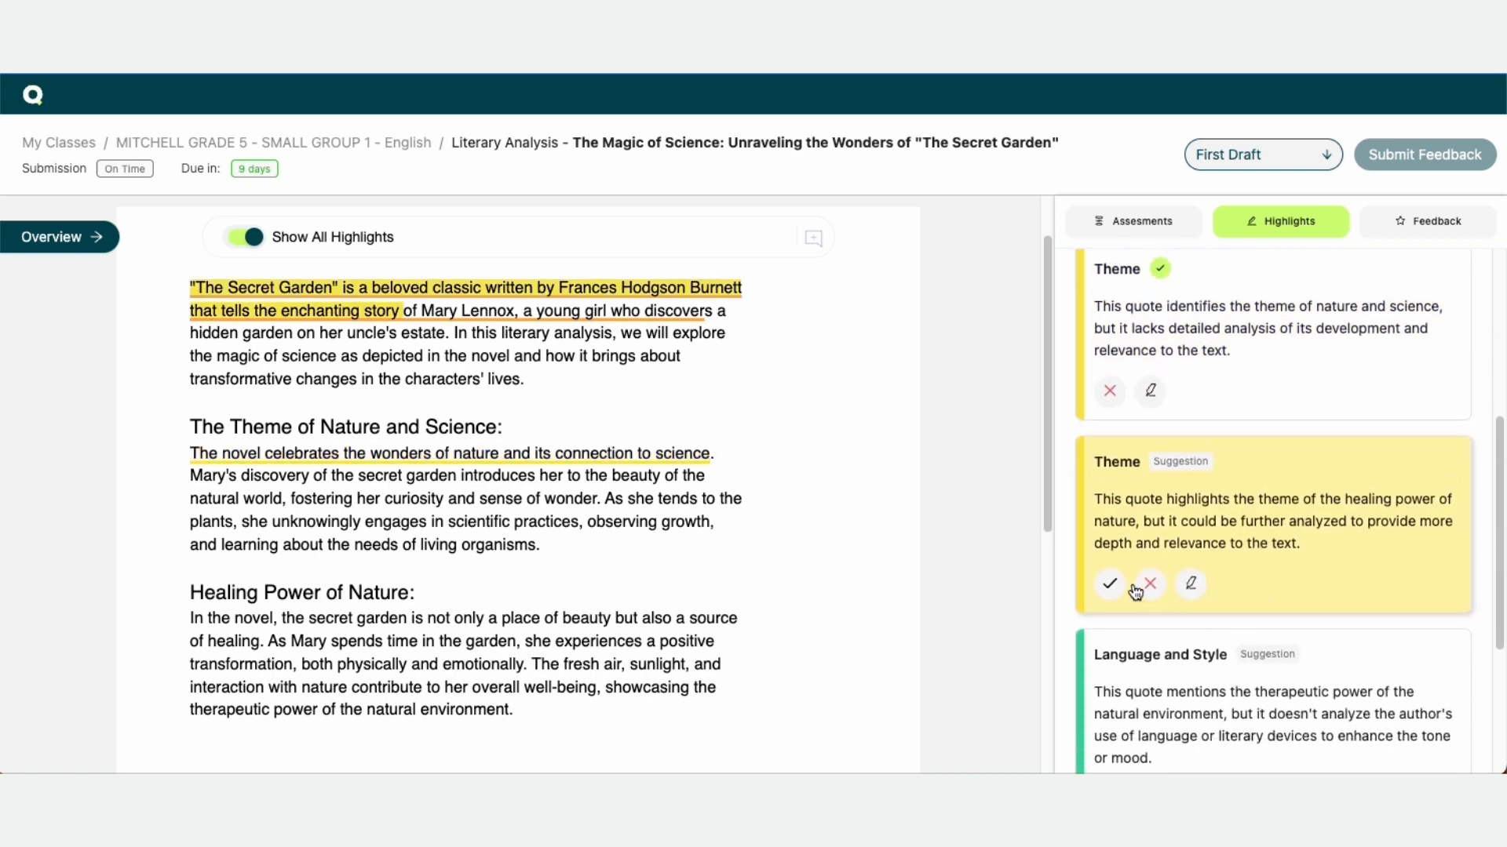
{"action": "left_click", "coordinate": [1113, 586]}
{"action": "scroll", "coordinate": [1359, 617], "scroll_direction": "down", "scroll_amount": 3}
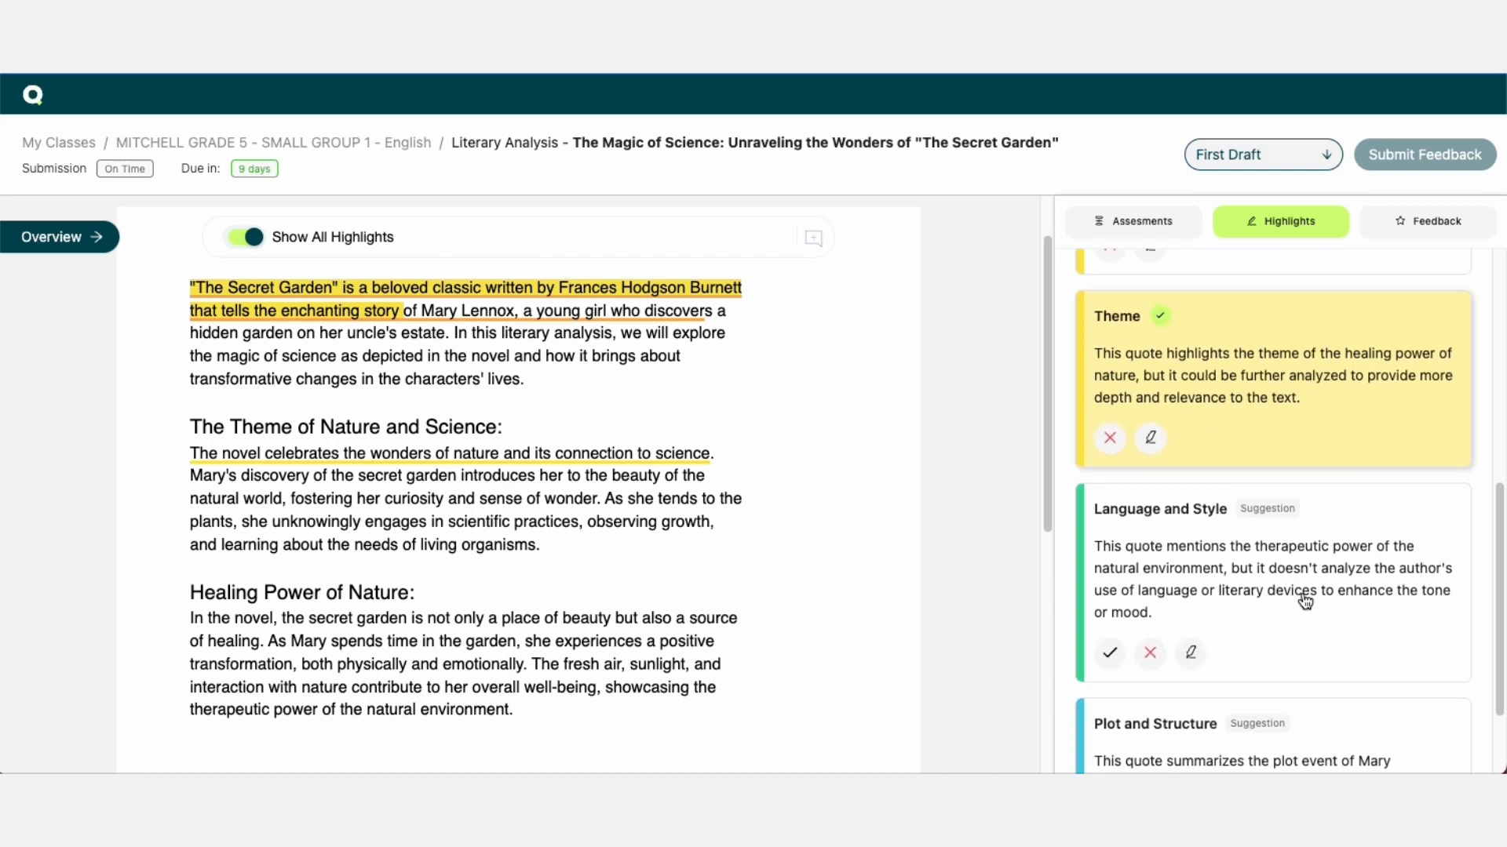
{"action": "left_click", "coordinate": [1303, 600]}
{"action": "left_click", "coordinate": [1111, 651]}
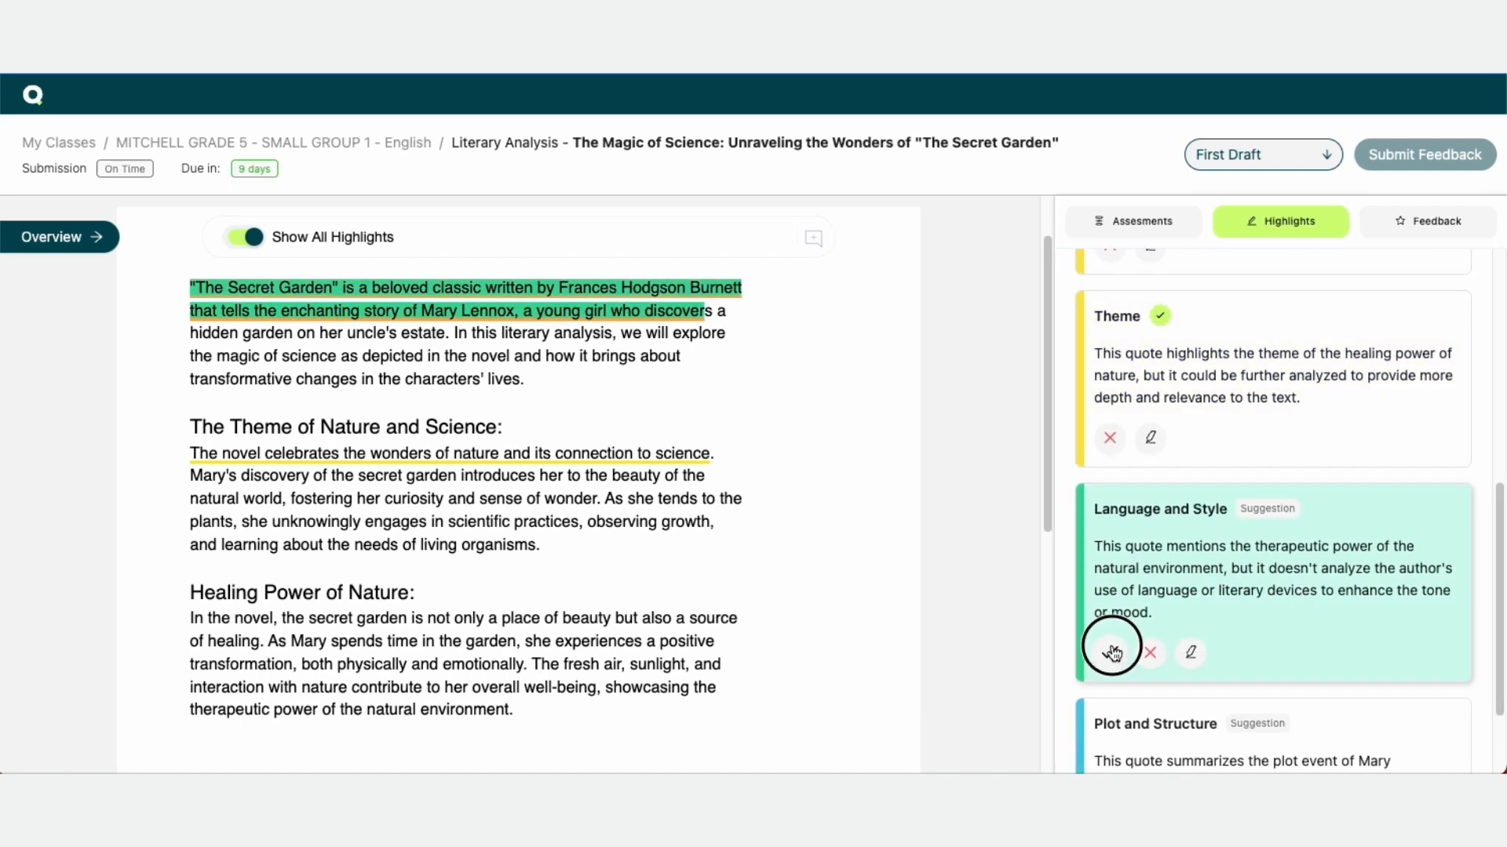
Accept the Plot and Structure suggestion in the highlights list
{"action": "scroll", "coordinate": [1426, 636], "scroll_direction": "down", "scroll_amount": 2}
{"action": "left_click", "coordinate": [1269, 667]}
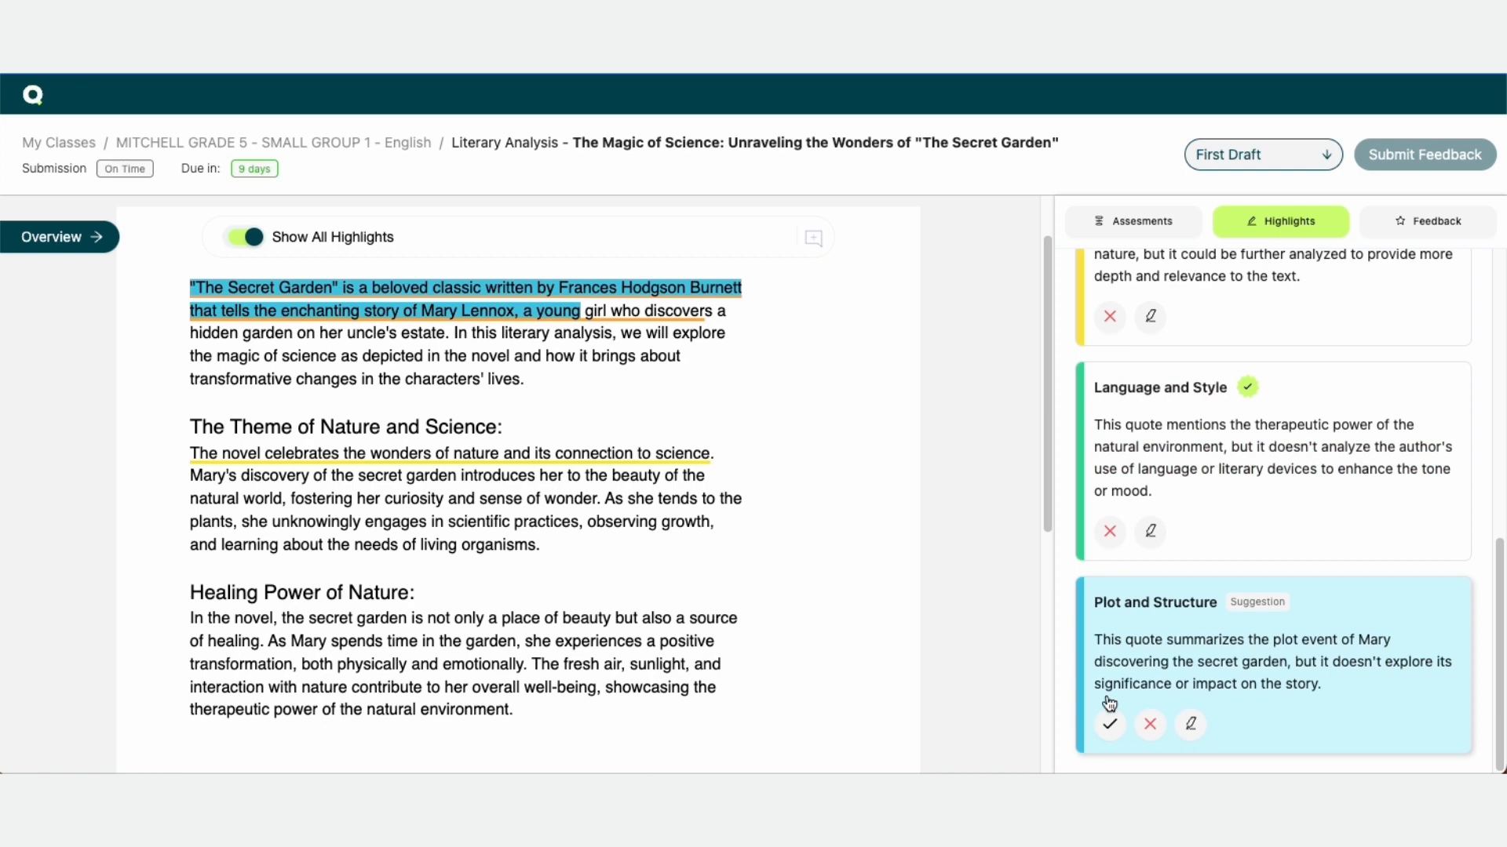
{"action": "left_click", "coordinate": [1112, 725]}
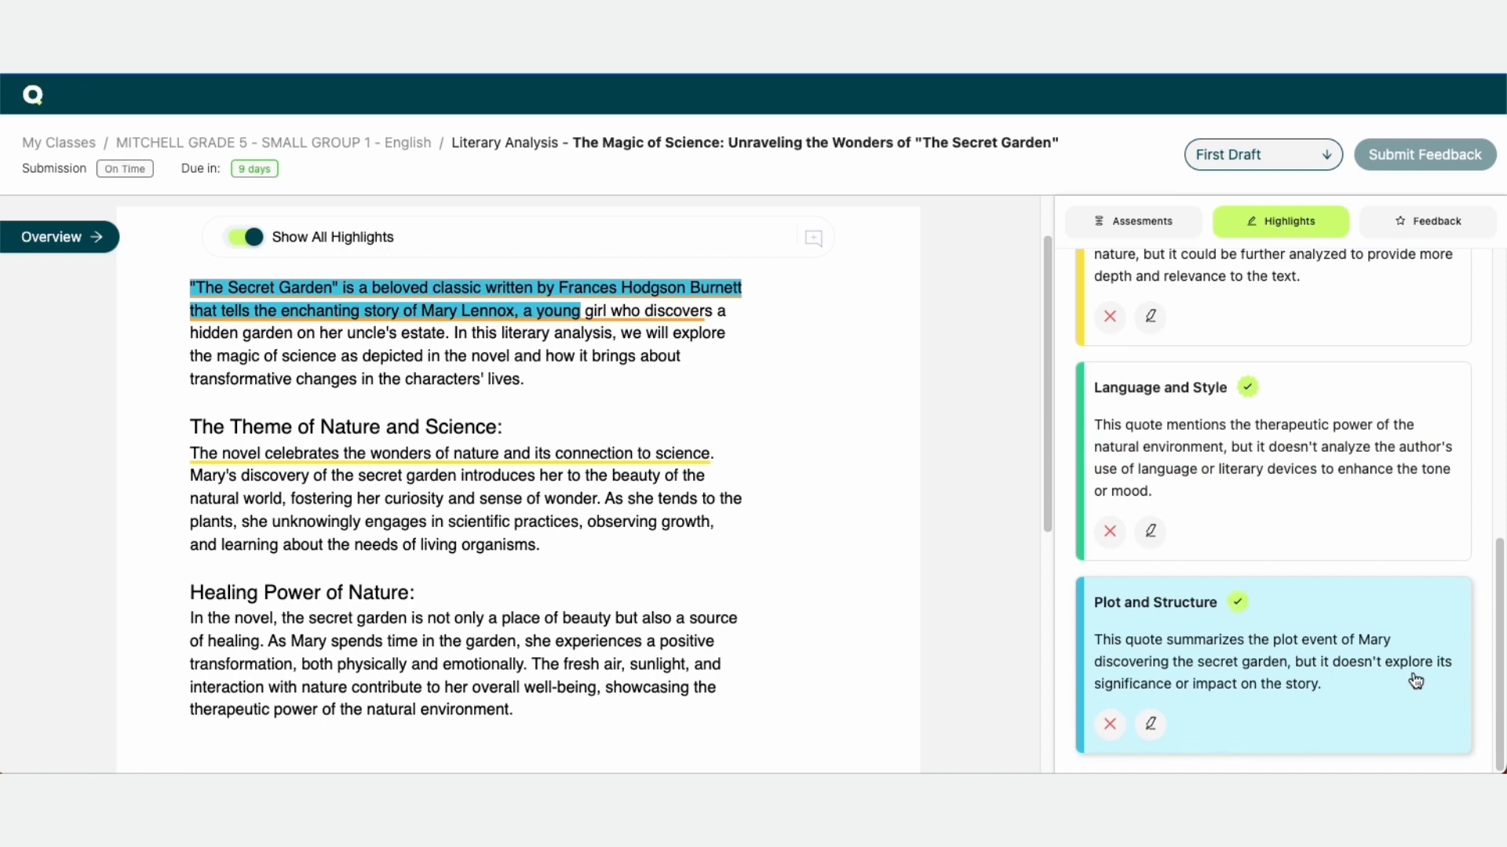
Scroll through the highlights list to review the accepted comments
{"action": "scroll", "coordinate": [1413, 682], "scroll_direction": "up", "scroll_amount": 10}
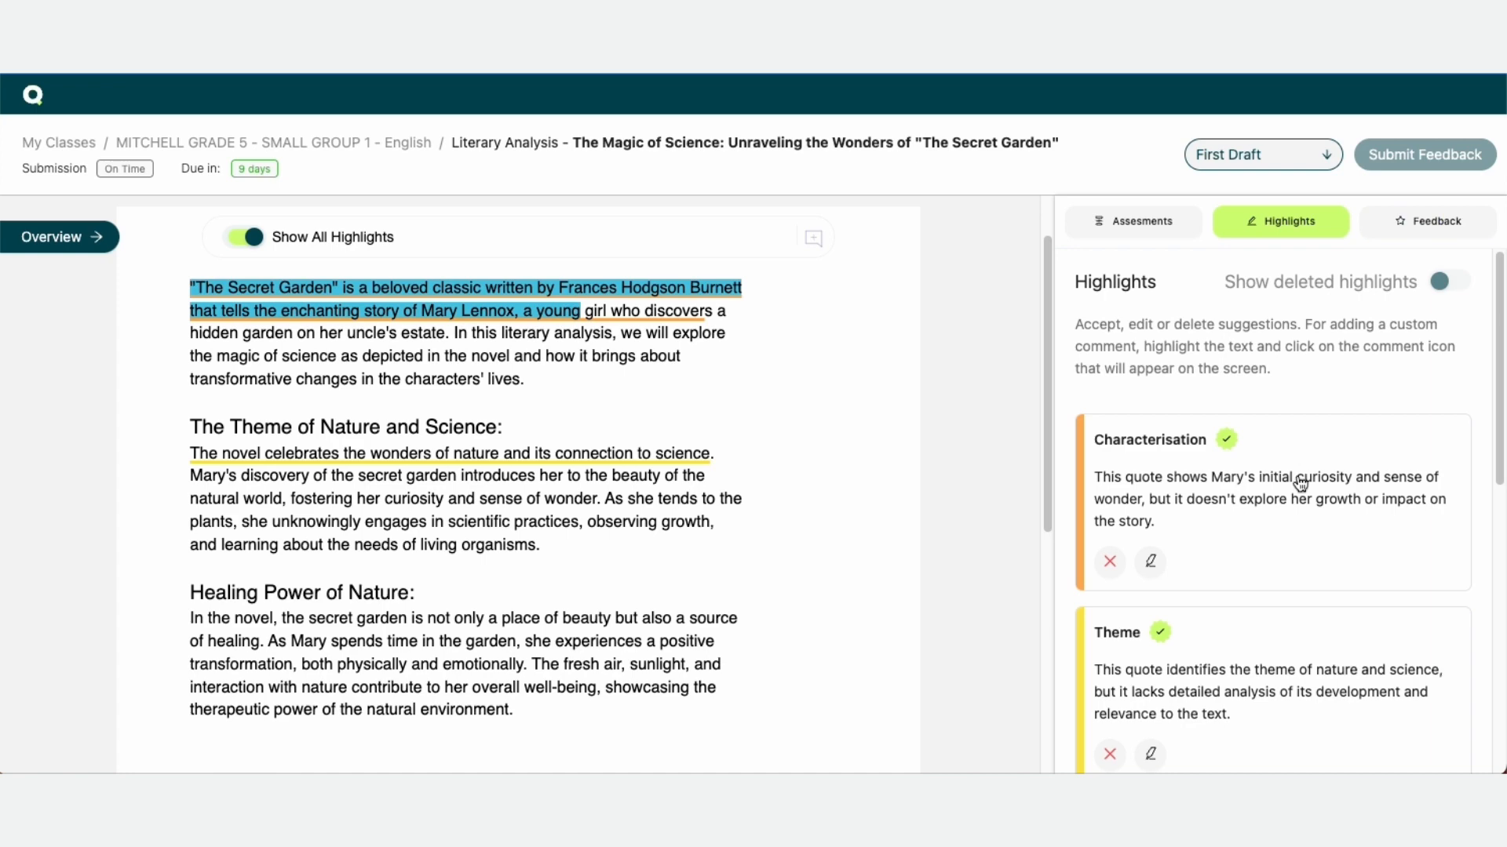
{"action": "scroll", "coordinate": [1319, 498], "scroll_direction": "down", "scroll_amount": 5}
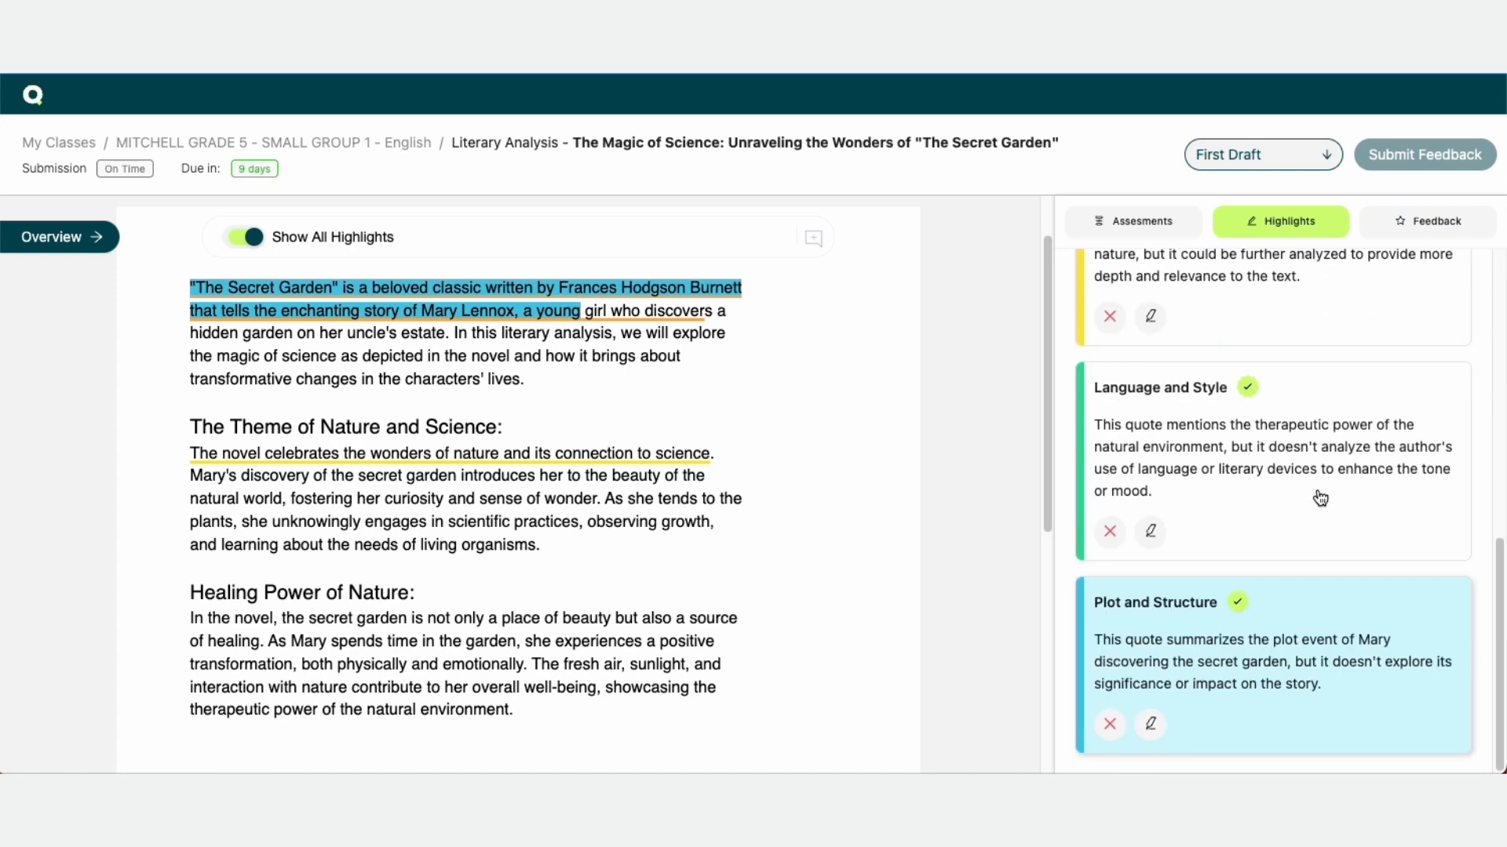
{"action": "scroll", "coordinate": [1320, 497], "scroll_direction": "up", "scroll_amount": 5}
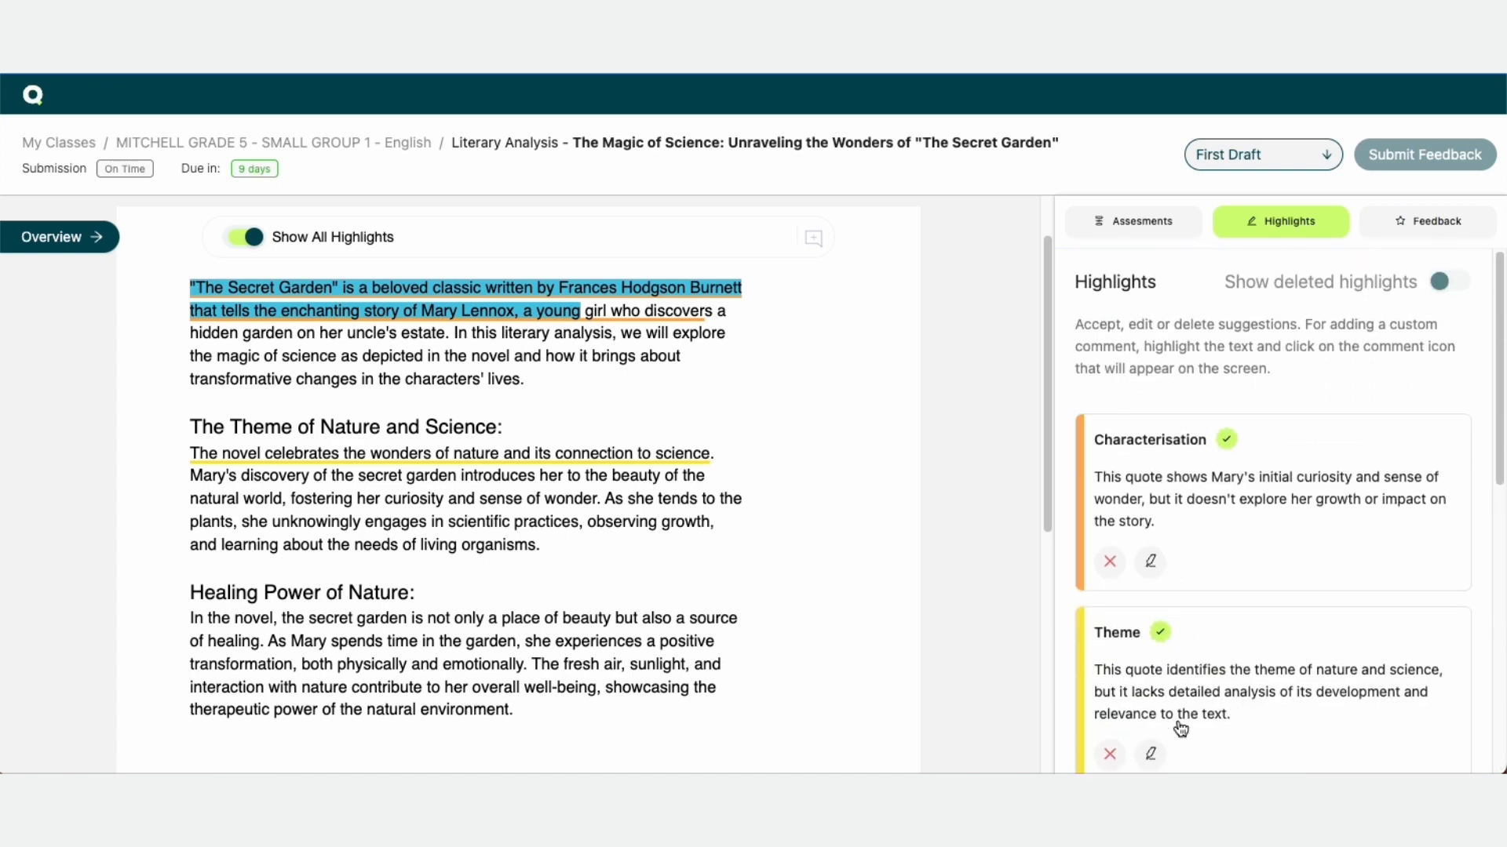
{"action": "scroll", "coordinate": [1238, 626], "scroll_direction": "down", "scroll_amount": 5}
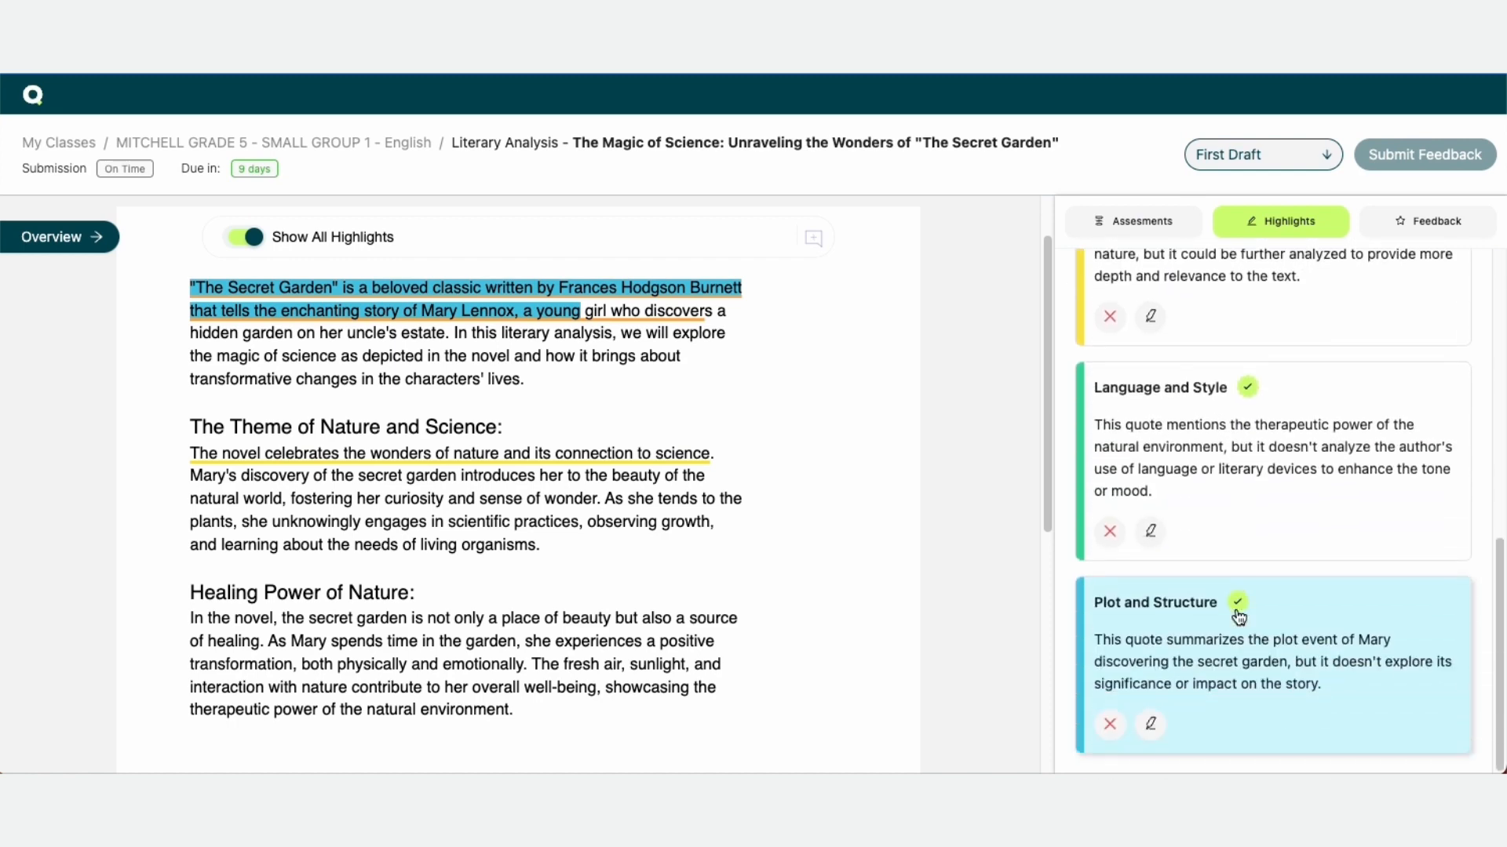
{"action": "scroll", "coordinate": [1238, 617], "scroll_direction": "up", "scroll_amount": 5}
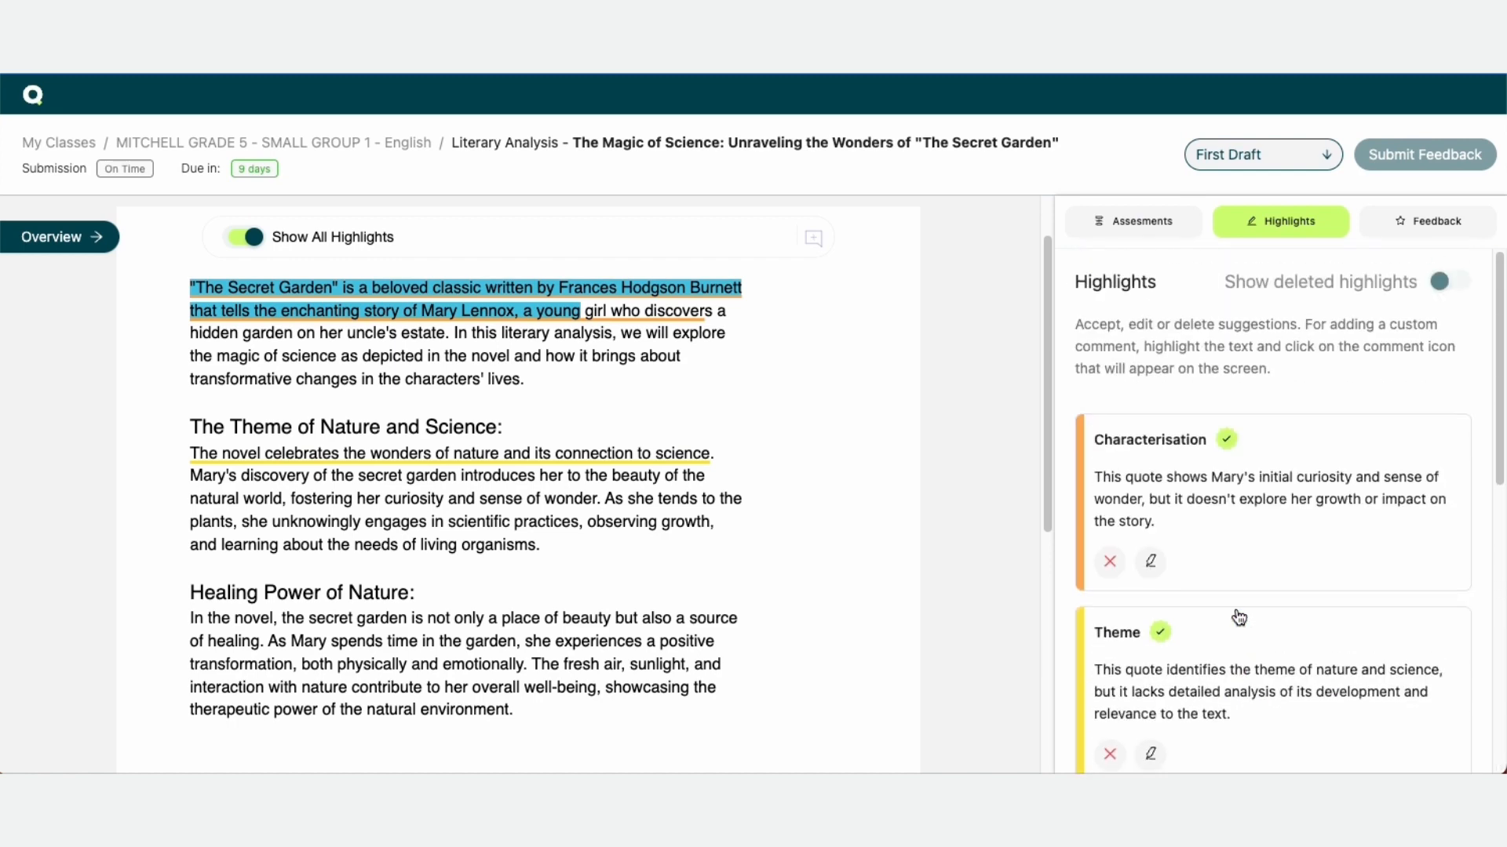
Open the feedback summary, enlarge its text box and read through the generated feedback text
{"action": "left_click", "coordinate": [1440, 226]}
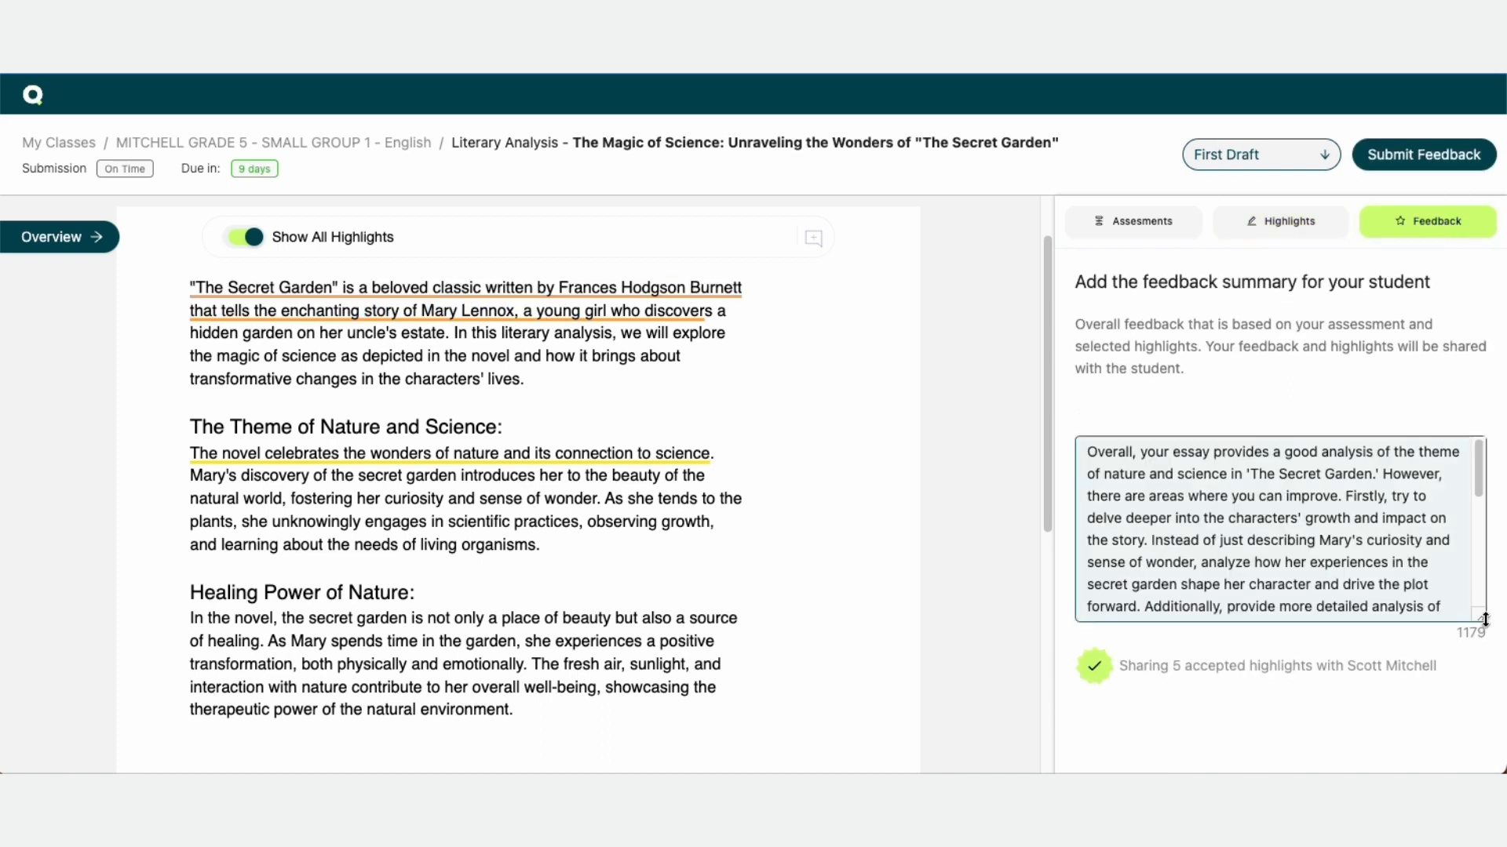
{"action": "left_click_drag", "start_coordinate": [1481, 617], "coordinate": [1481, 711]}
{"action": "scroll", "coordinate": [1382, 623], "scroll_direction": "down", "scroll_amount": 5}
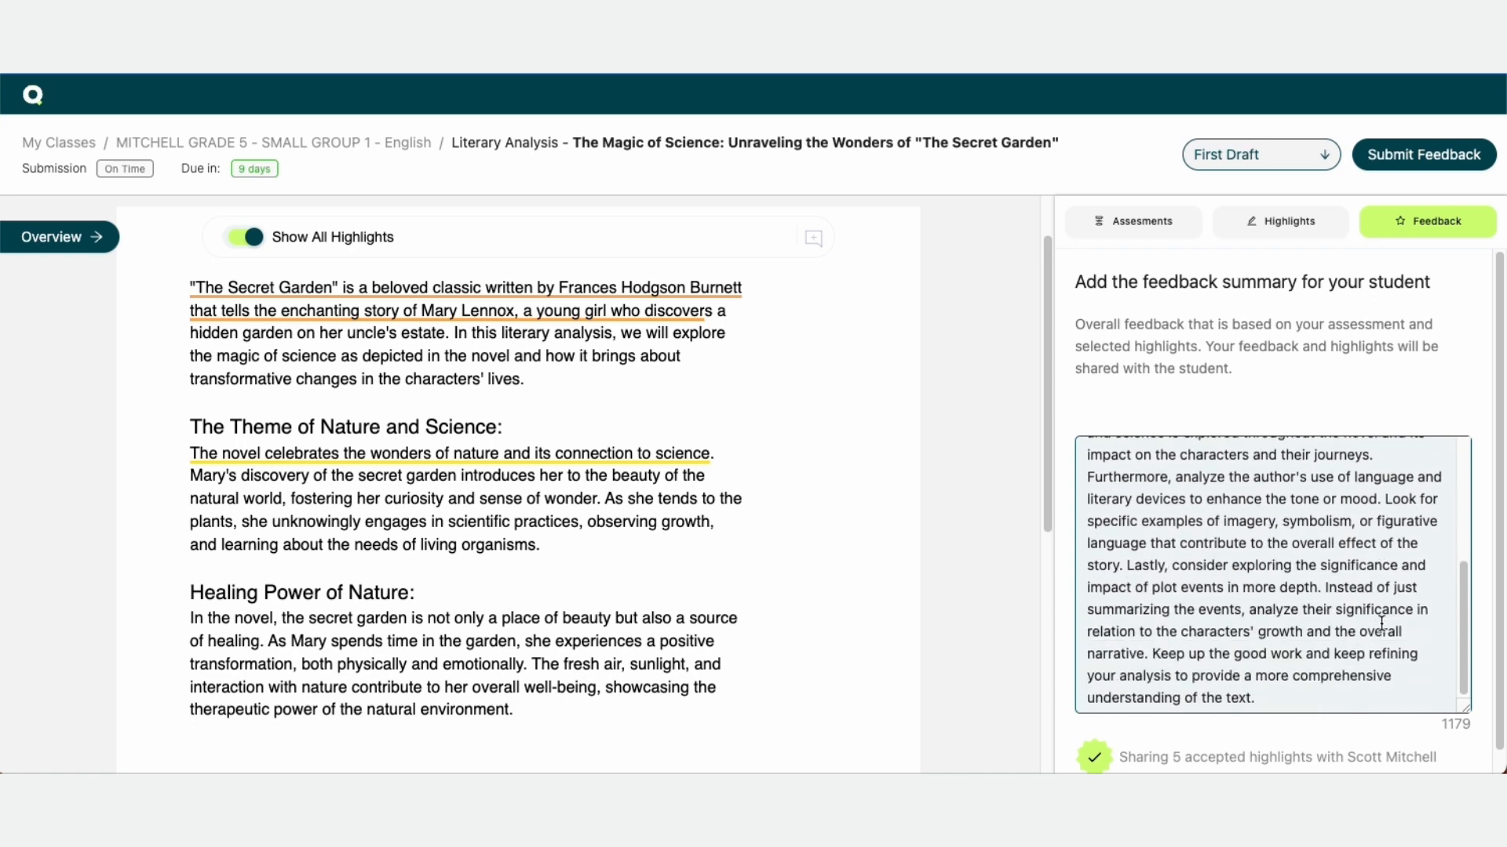
{"action": "scroll", "coordinate": [1381, 623], "scroll_direction": "up", "scroll_amount": 5}
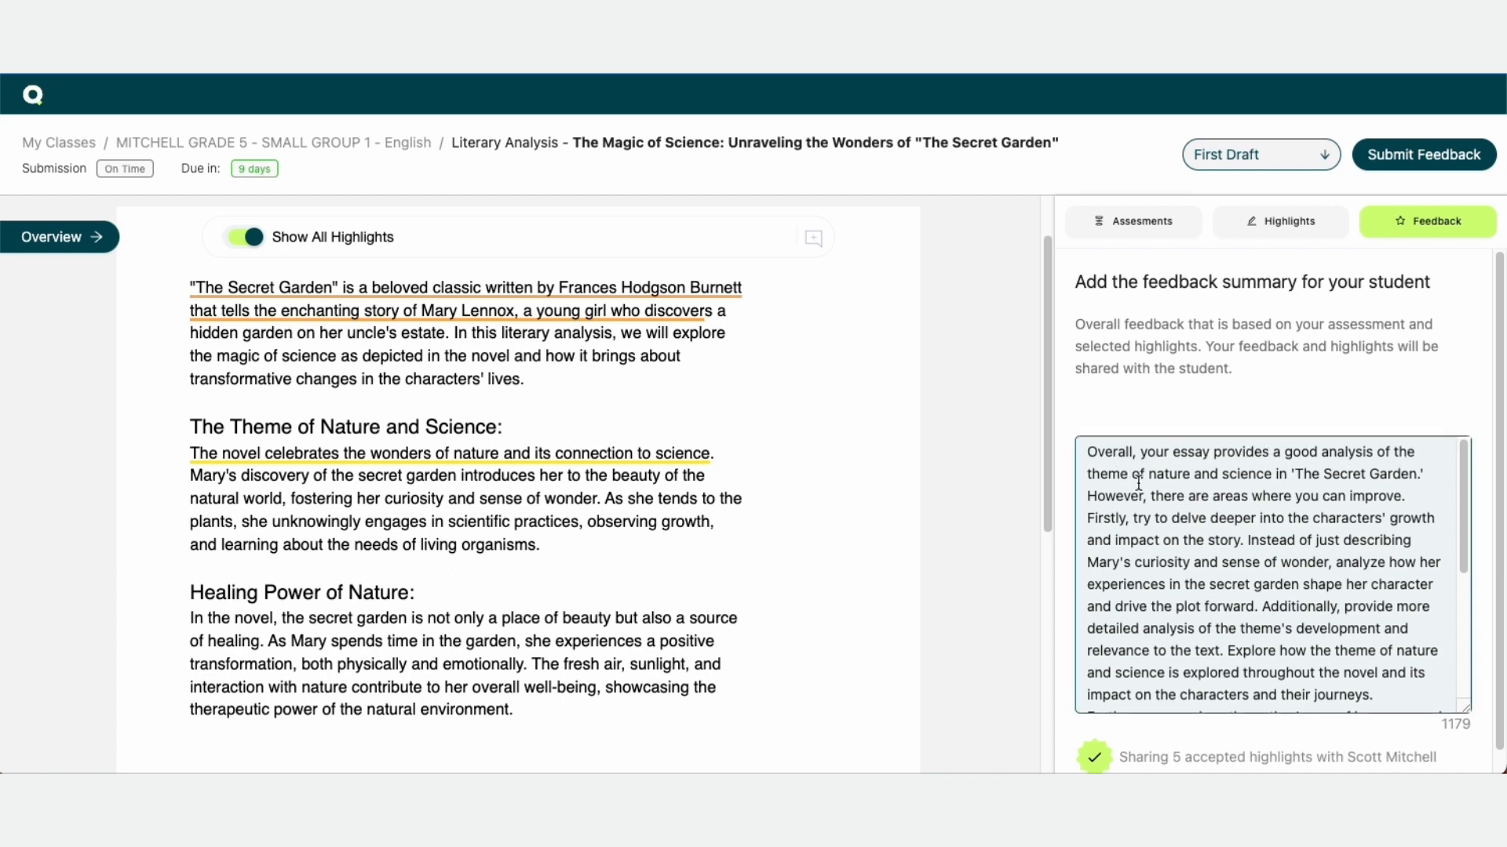
{"action": "scroll", "coordinate": [1259, 533], "scroll_direction": "down", "scroll_amount": 5}
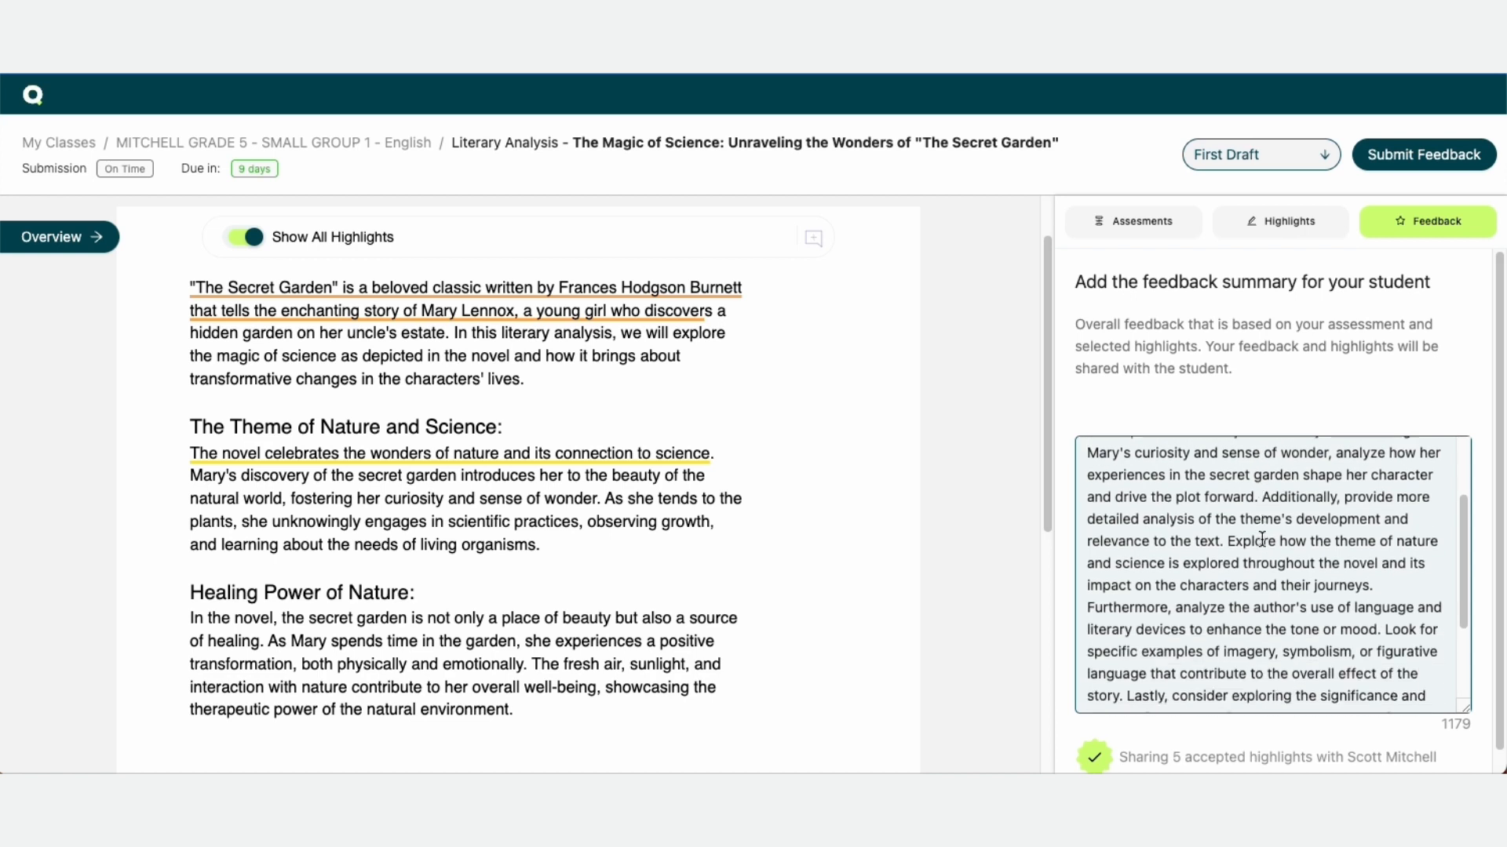
{"action": "scroll", "coordinate": [1261, 541], "scroll_direction": "down", "scroll_amount": 1}
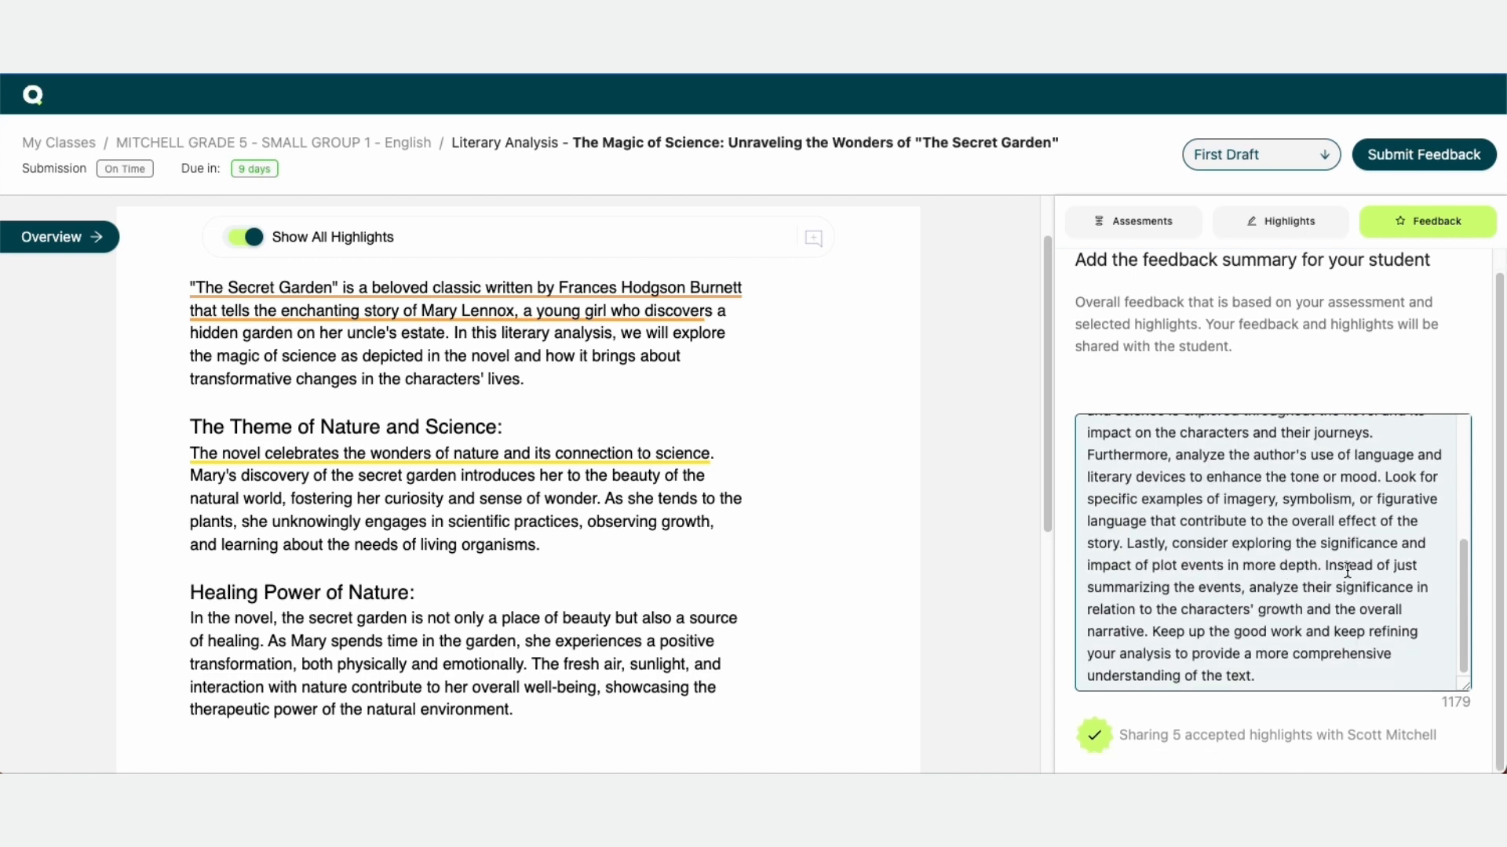
{"action": "scroll", "coordinate": [1265, 564], "scroll_direction": "up", "scroll_amount": 3}
{"action": "scroll", "coordinate": [1265, 564], "scroll_direction": "up", "scroll_amount": 2}
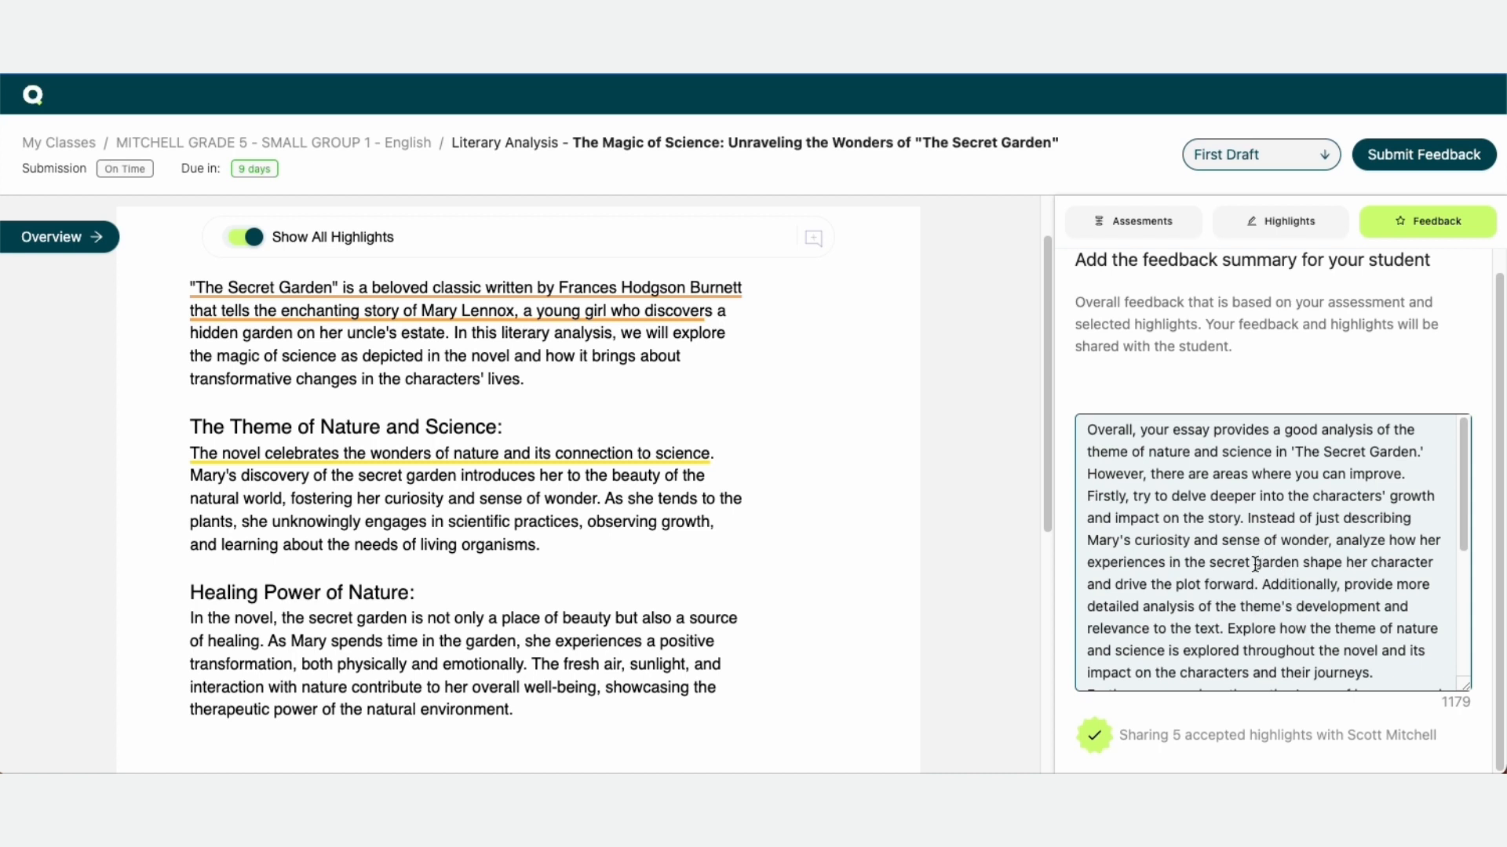
{"action": "scroll", "coordinate": [1407, 682], "scroll_direction": "down", "scroll_amount": 5}
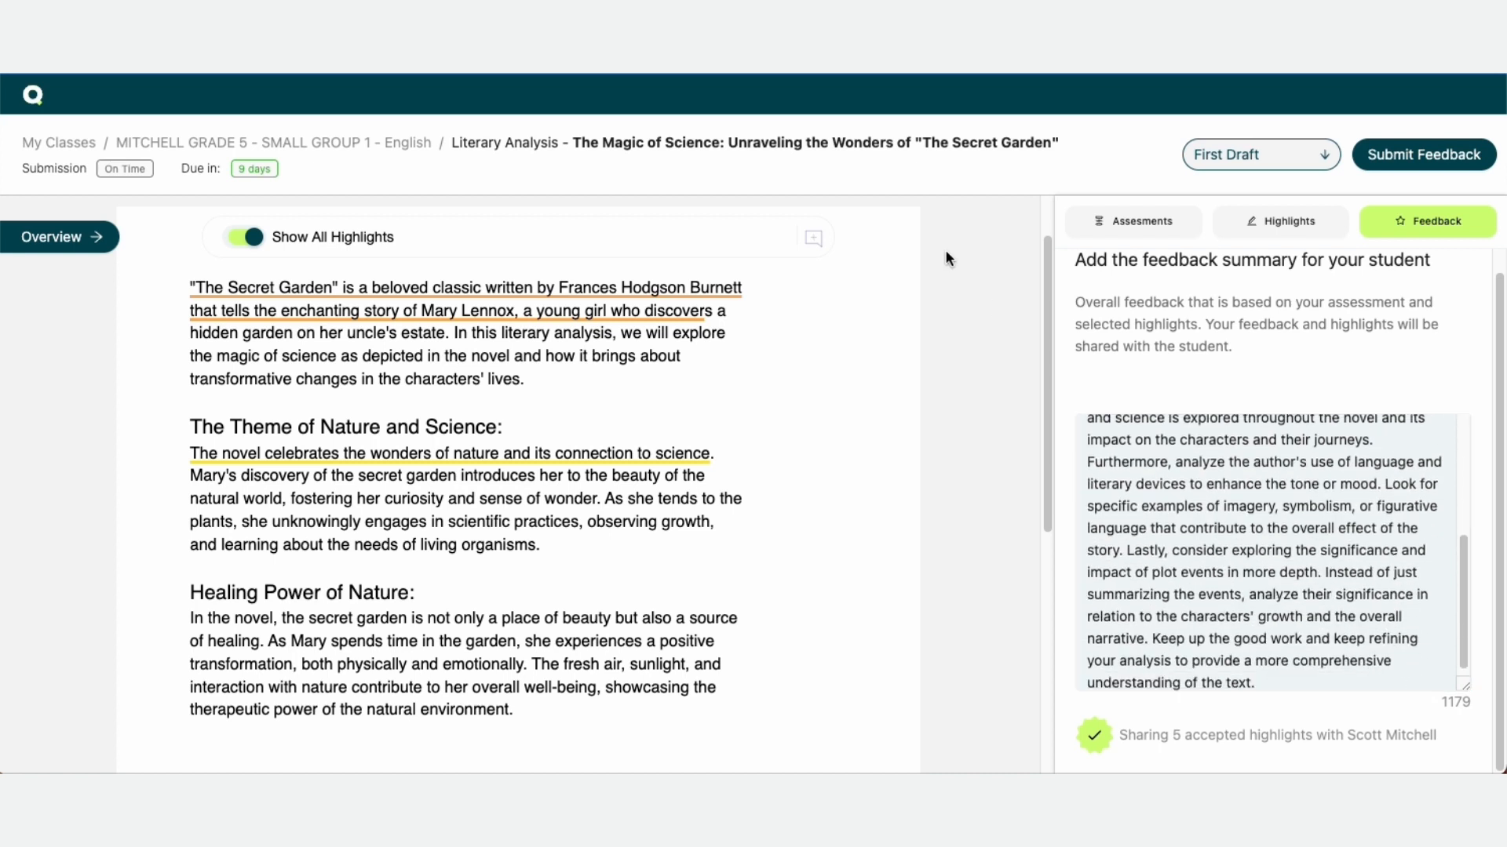
{"action": "scroll", "coordinate": [1289, 558], "scroll_direction": "up", "scroll_amount": 5}
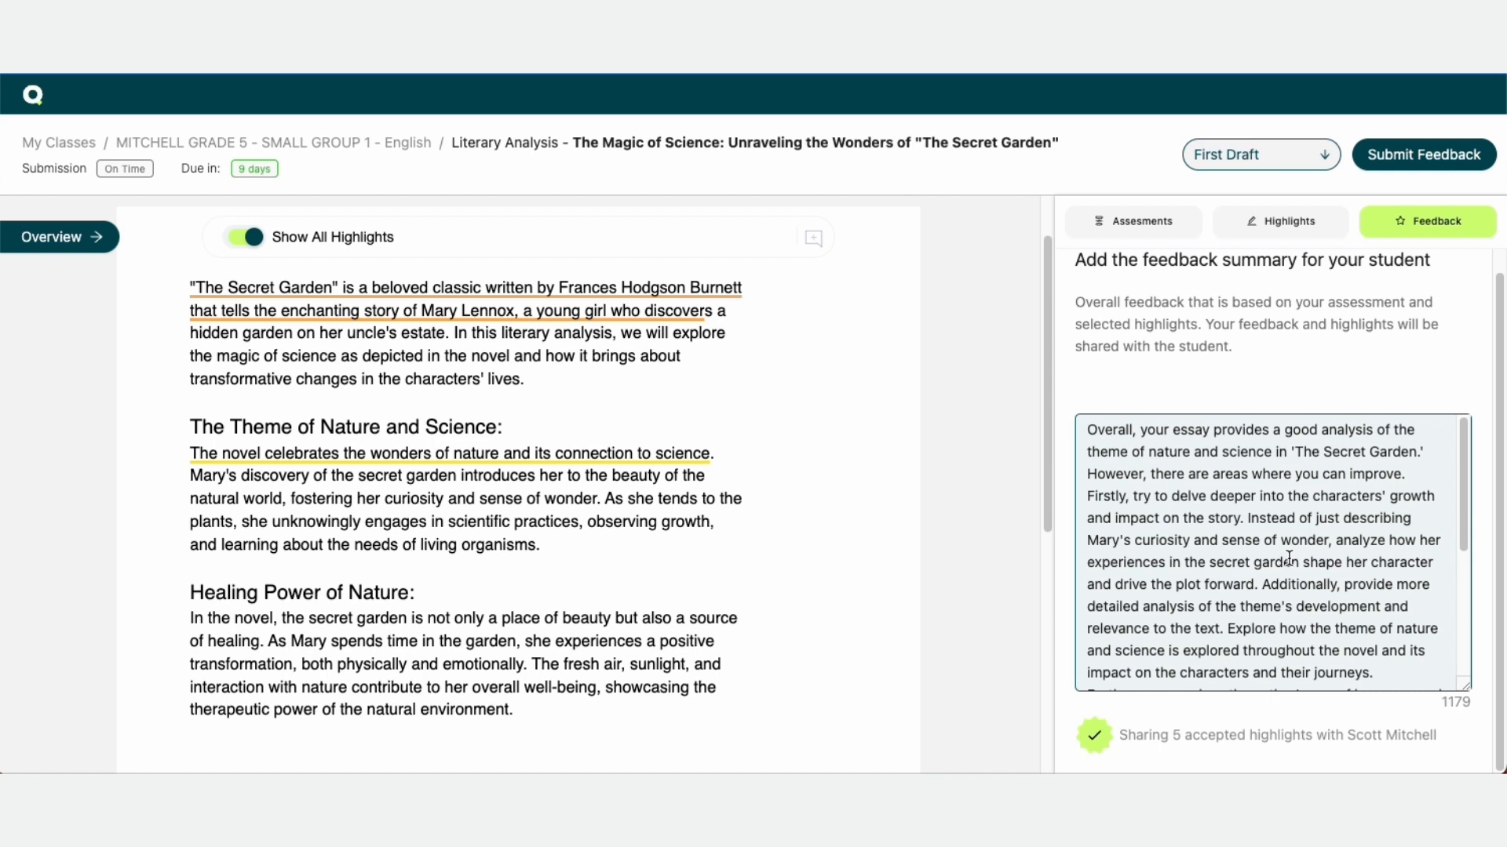
{"action": "left_click", "coordinate": [1363, 723]}
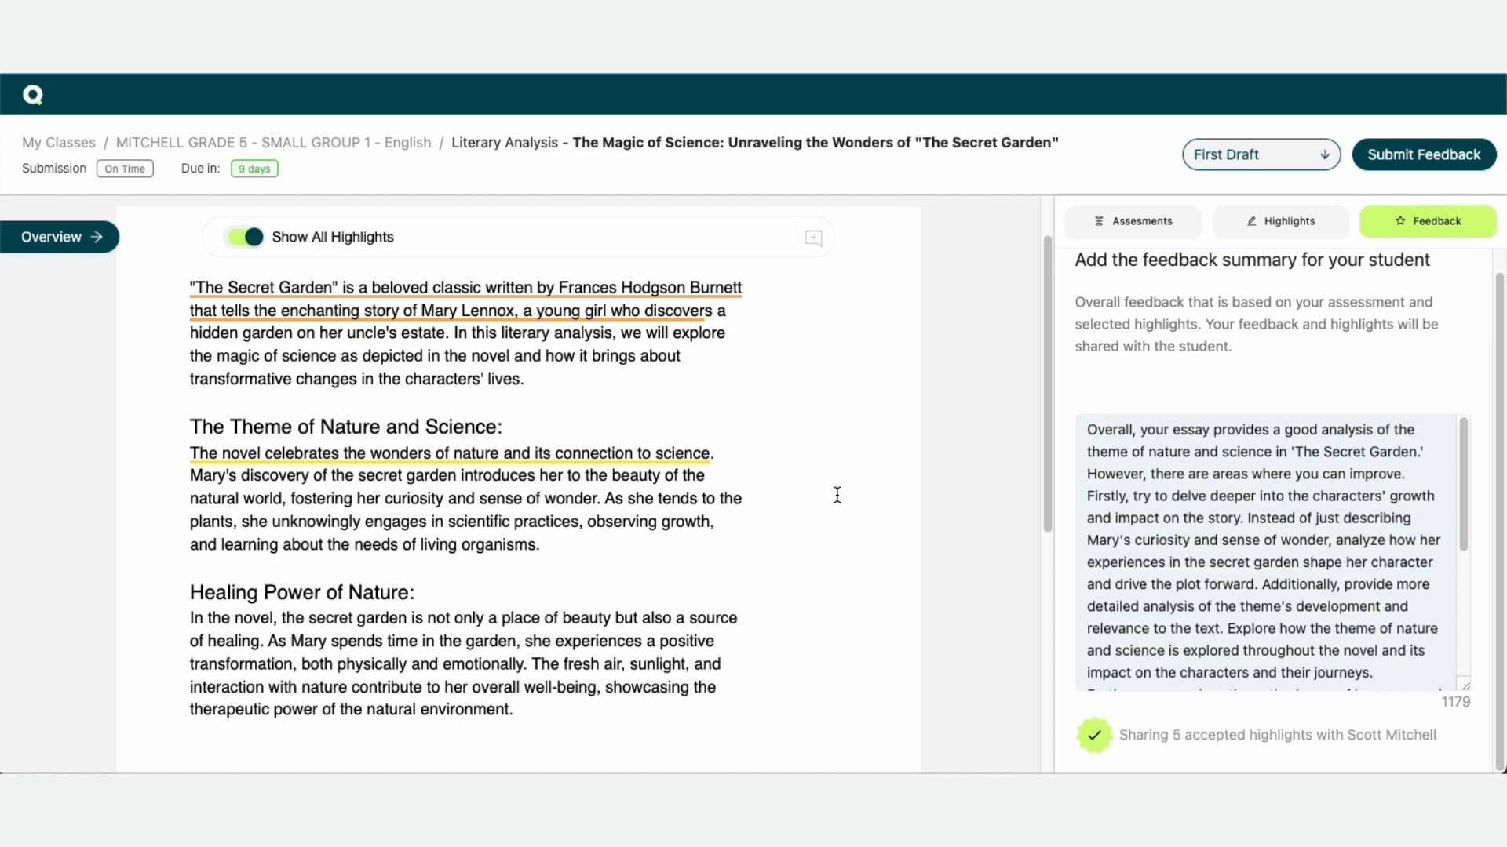
{"action": "scroll", "coordinate": [837, 495], "scroll_direction": "down", "scroll_amount": 4}
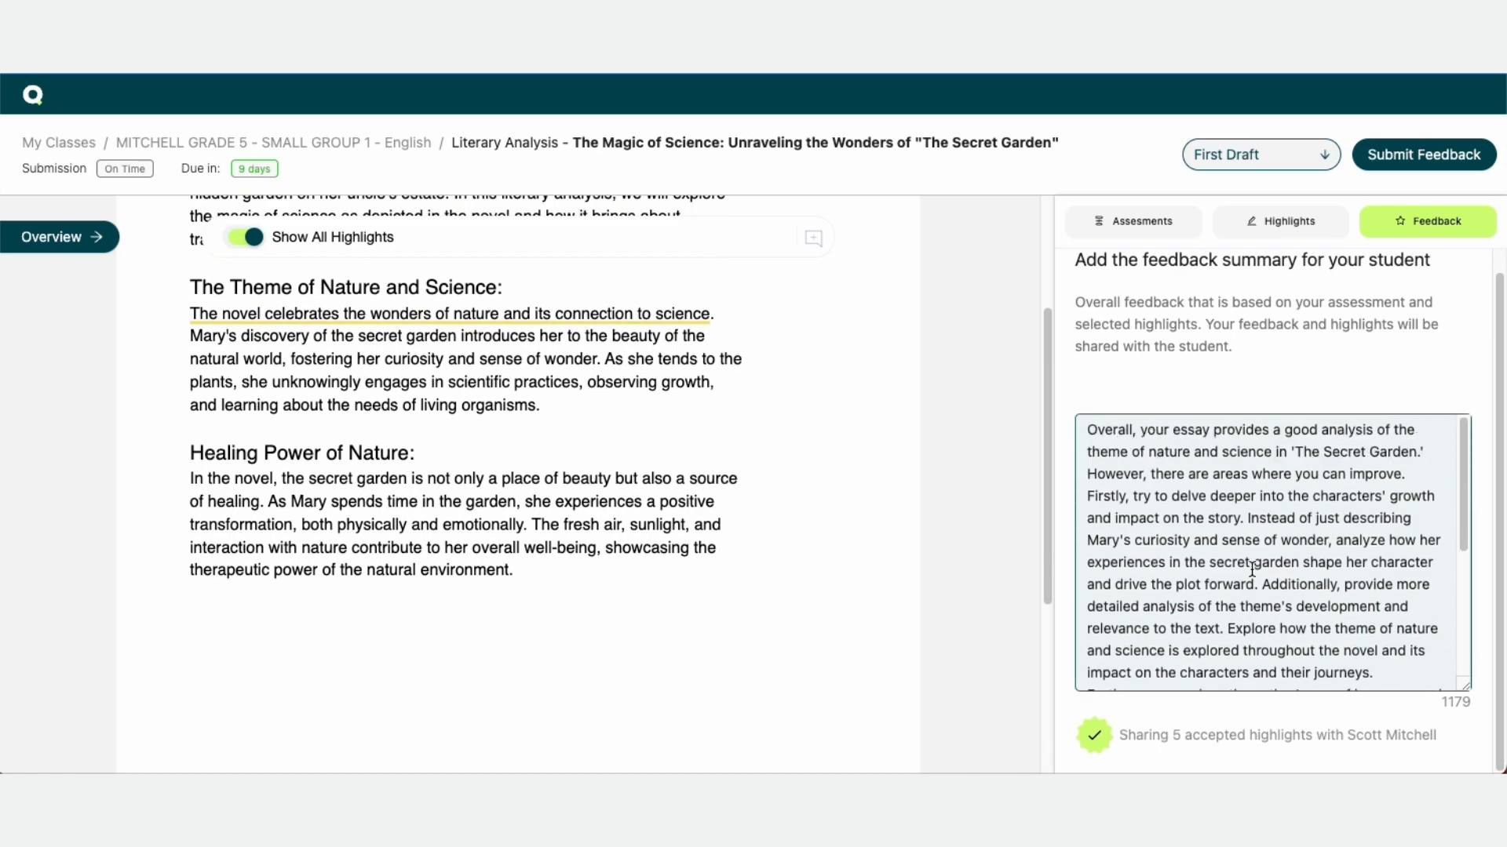
{"action": "scroll", "coordinate": [563, 428], "scroll_direction": "up", "scroll_amount": 6}
{"action": "left_click", "coordinate": [1276, 540]}
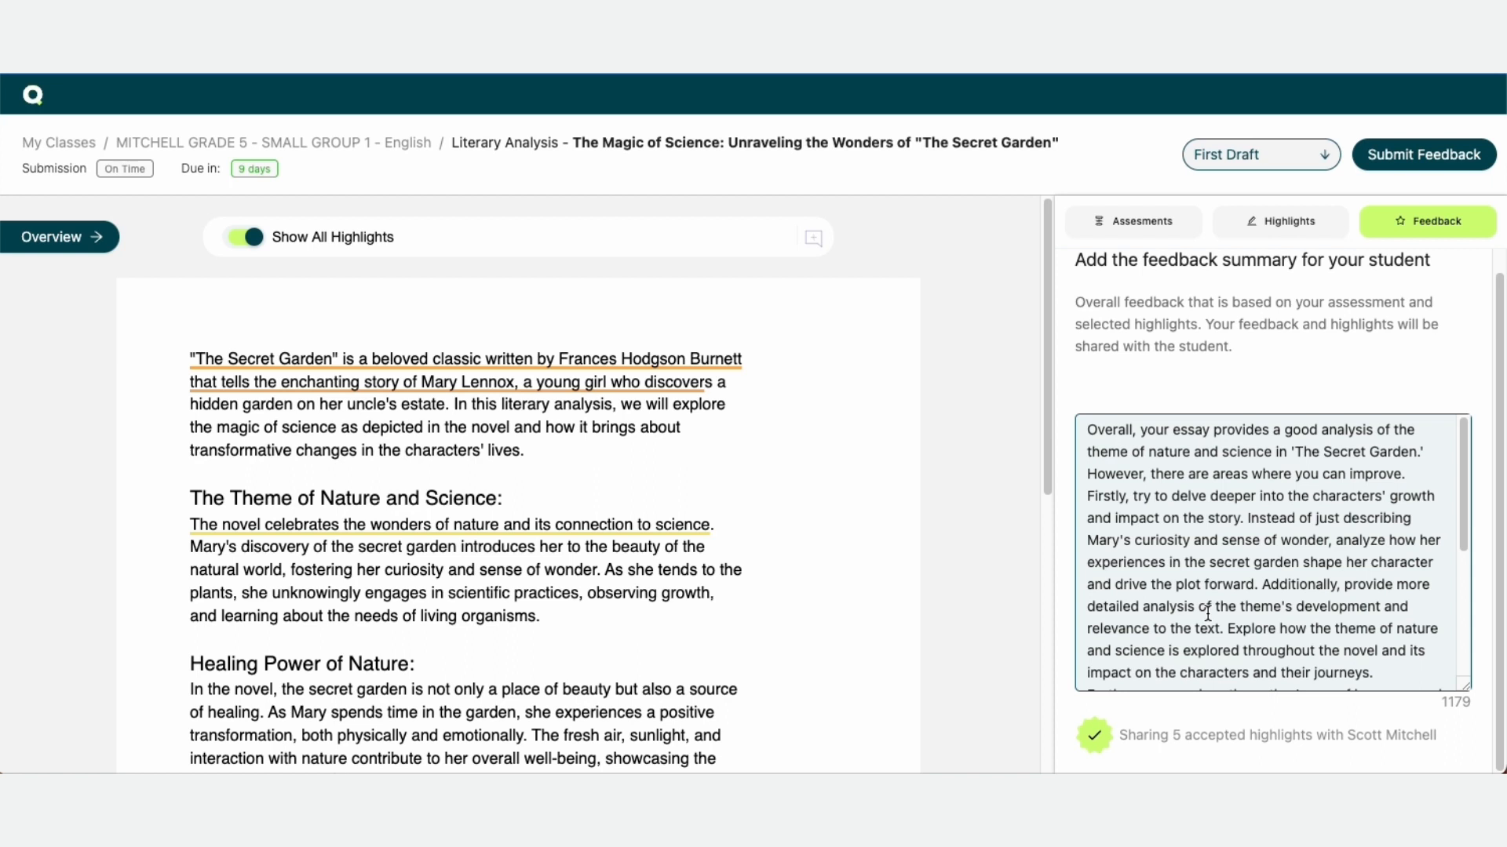
{"action": "scroll", "coordinate": [1251, 587], "scroll_direction": "down", "scroll_amount": 5}
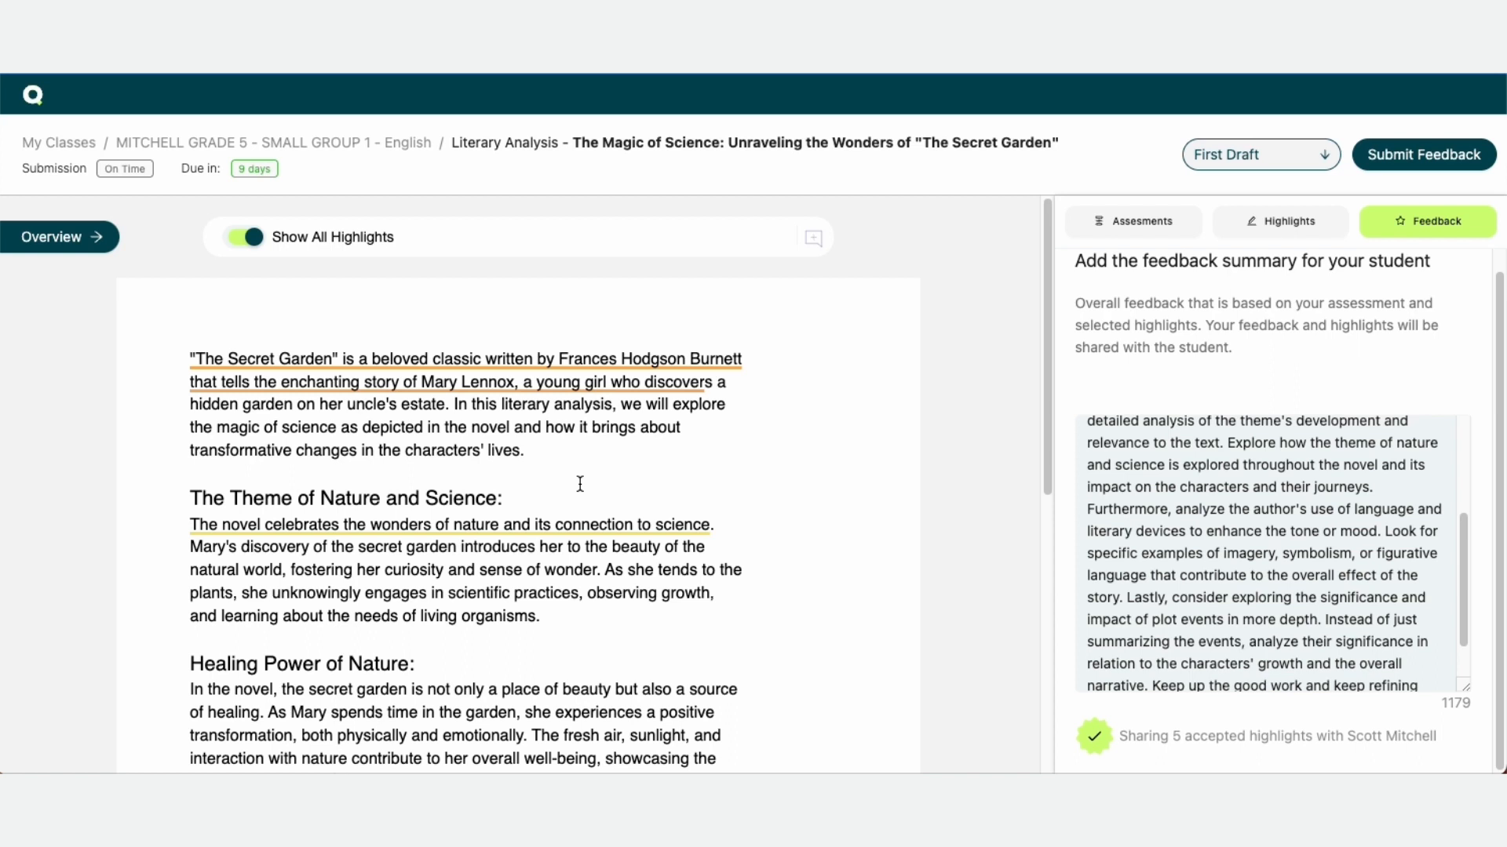
{"action": "scroll", "coordinate": [1248, 552], "scroll_direction": "up", "scroll_amount": 3}
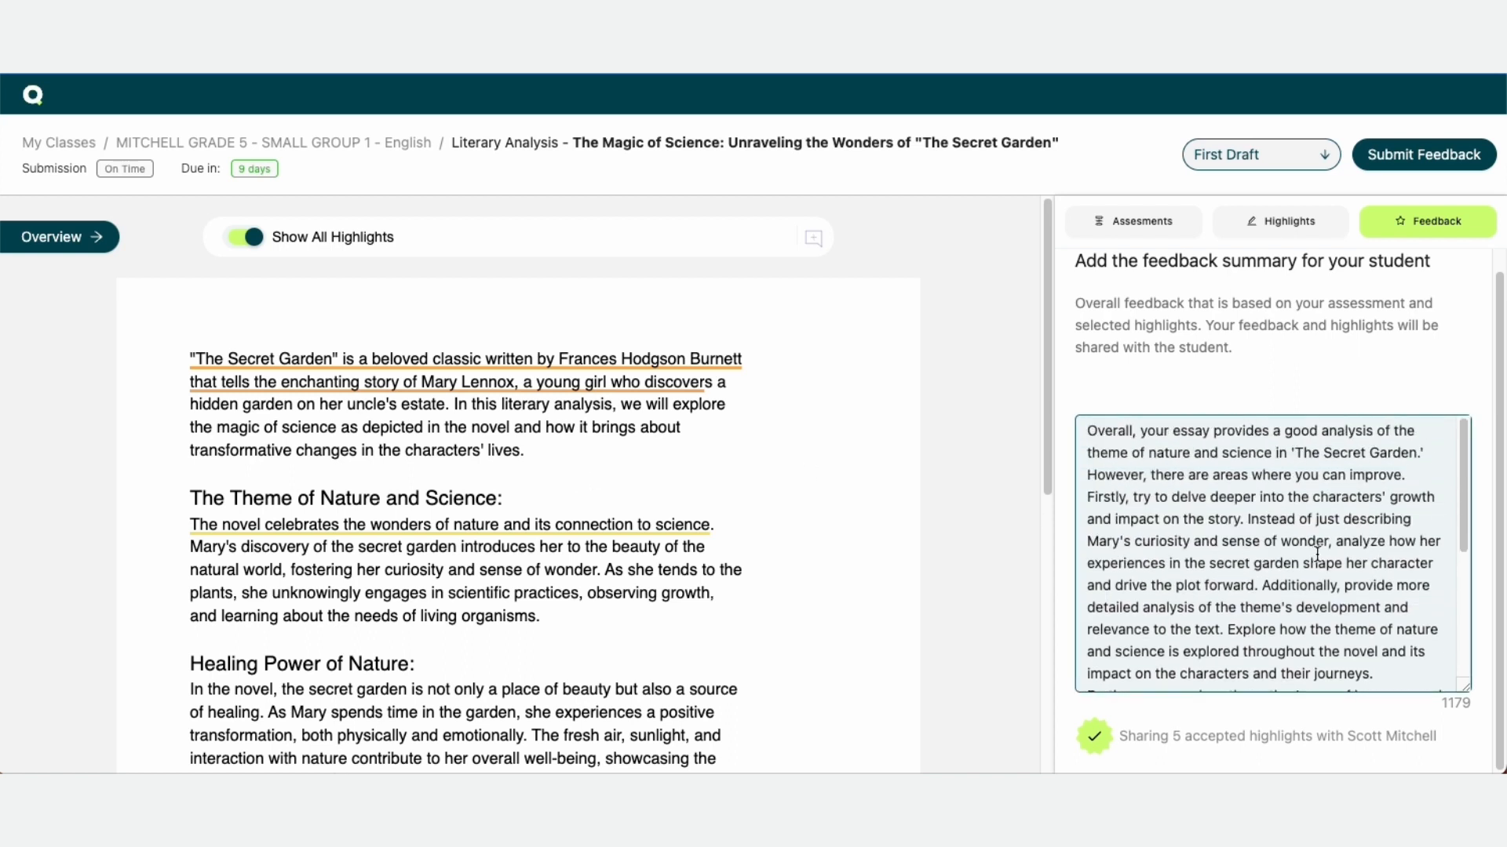
Submit the feedback for the student and confirm the submission
{"action": "left_click", "coordinate": [1417, 163]}
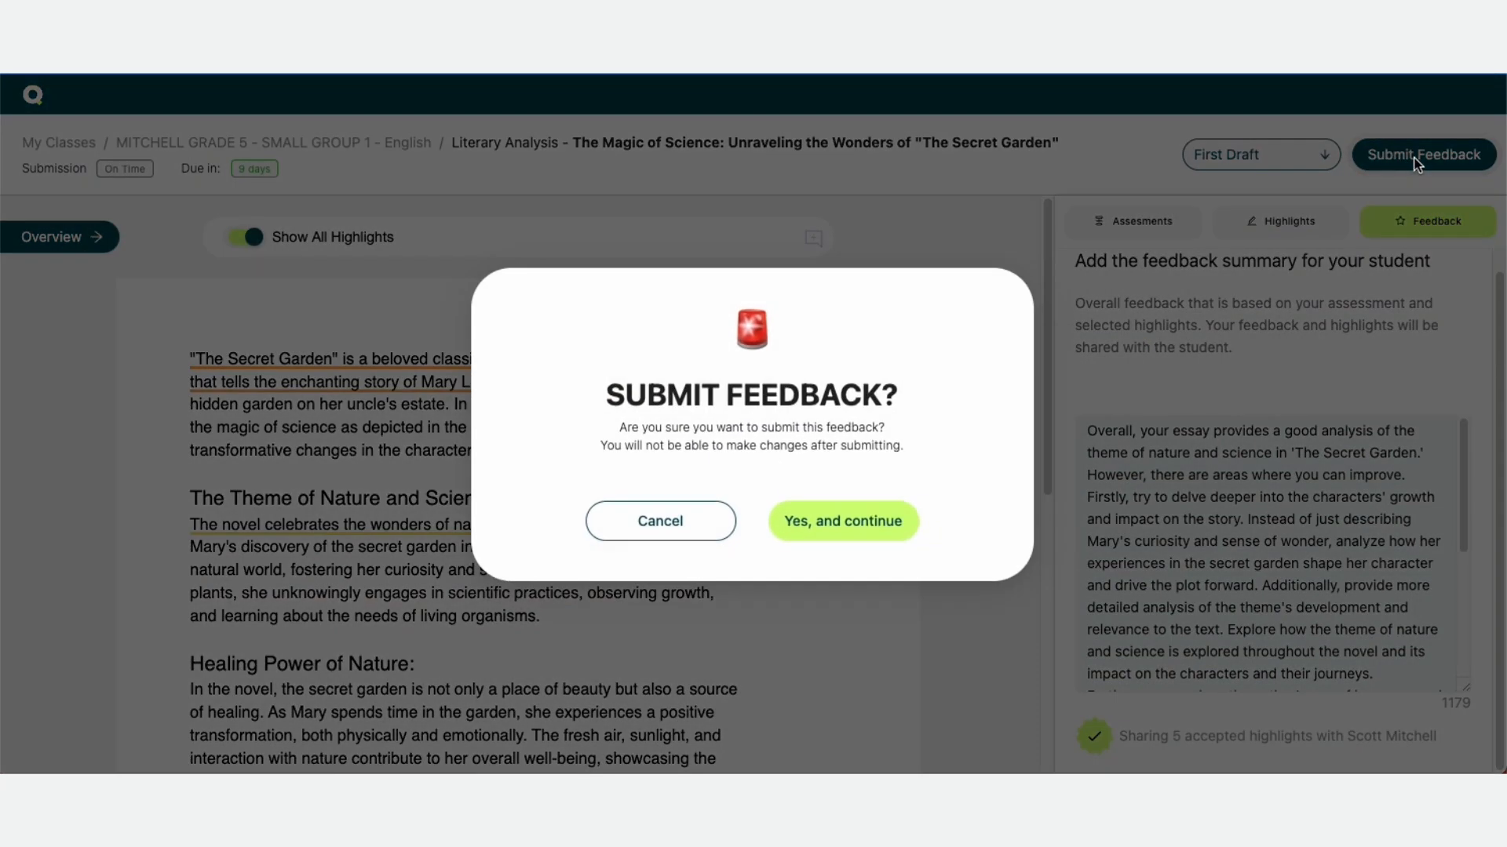
{"action": "left_click", "coordinate": [882, 537]}
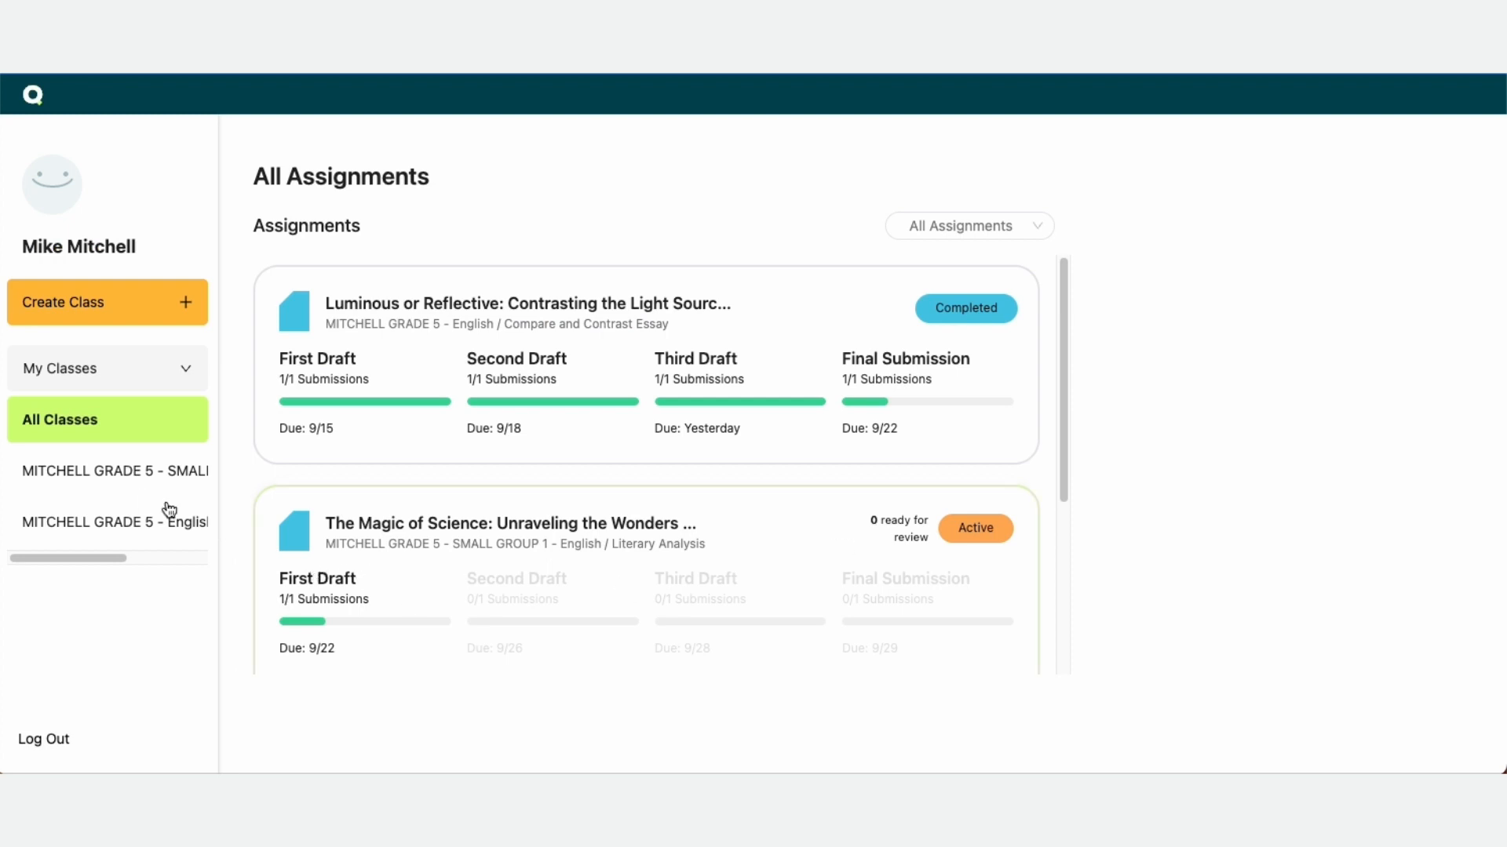
Open the MITCHELL GRADE 5 - SMALL GROUP 1 class and the assignment's first draft submissions overview
{"action": "left_click", "coordinate": [124, 486]}
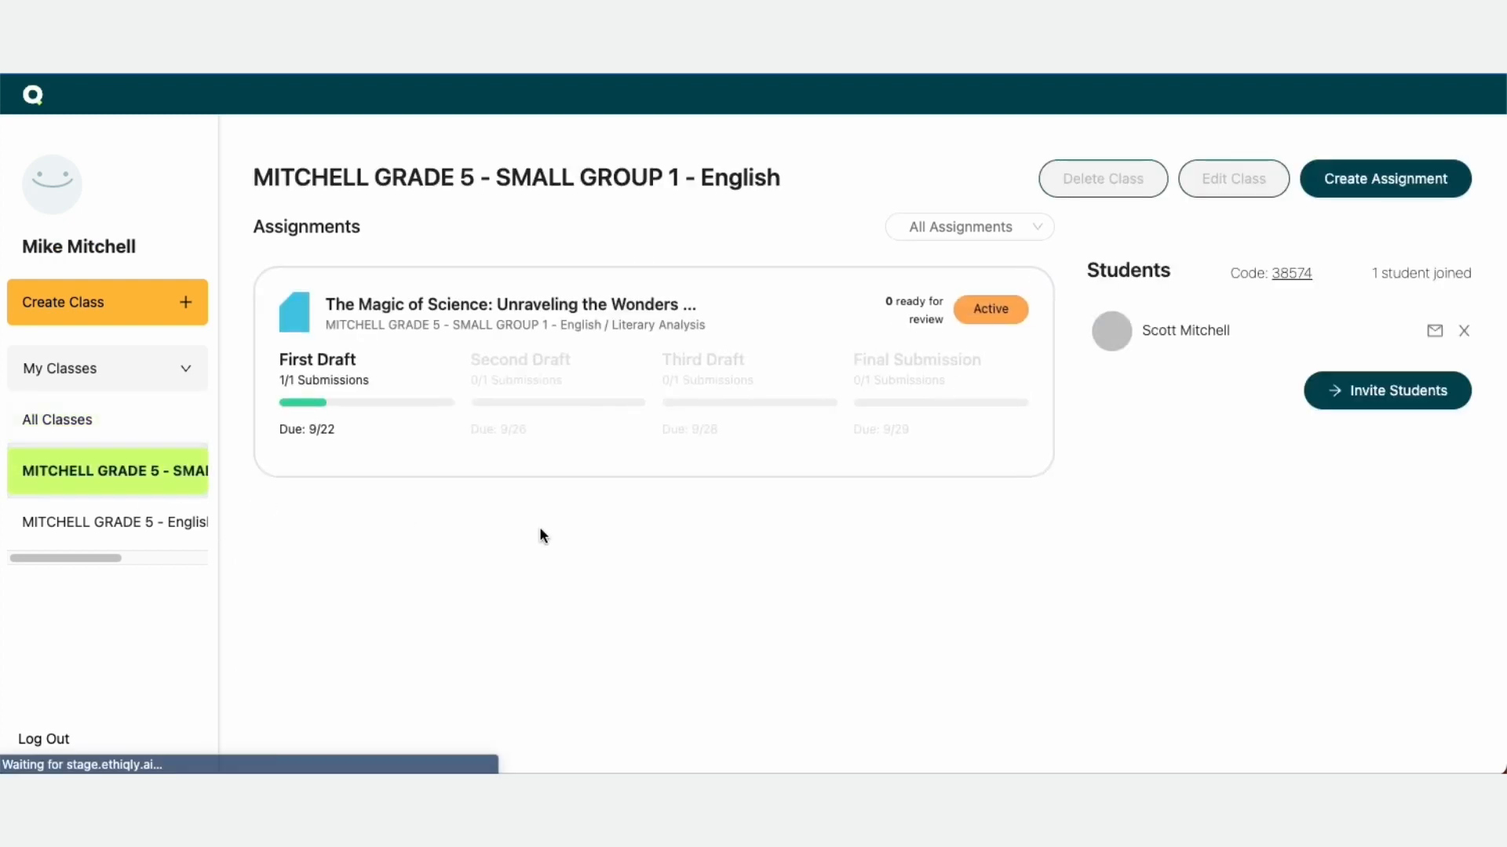
{"action": "left_click", "coordinate": [421, 422]}
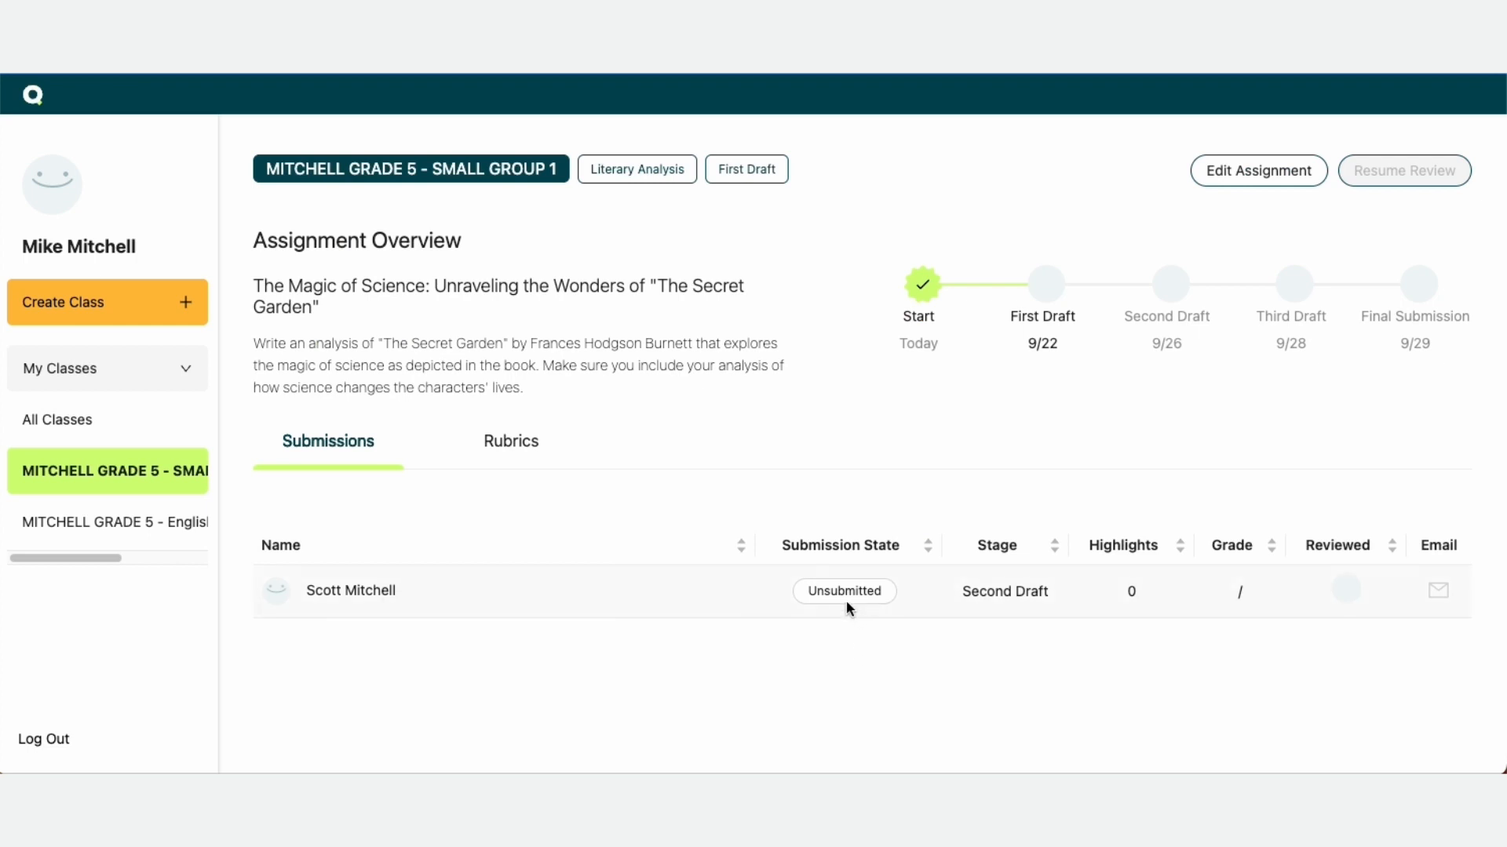